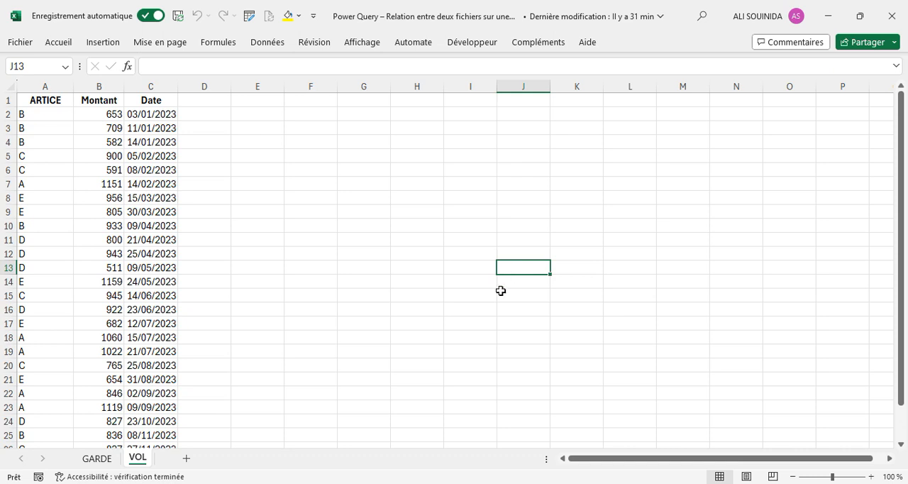
# Examine the article, amount and date columns on the VOL sheet and the date ranges on the GARDE sheet.
pyautogui.click(355, 243)
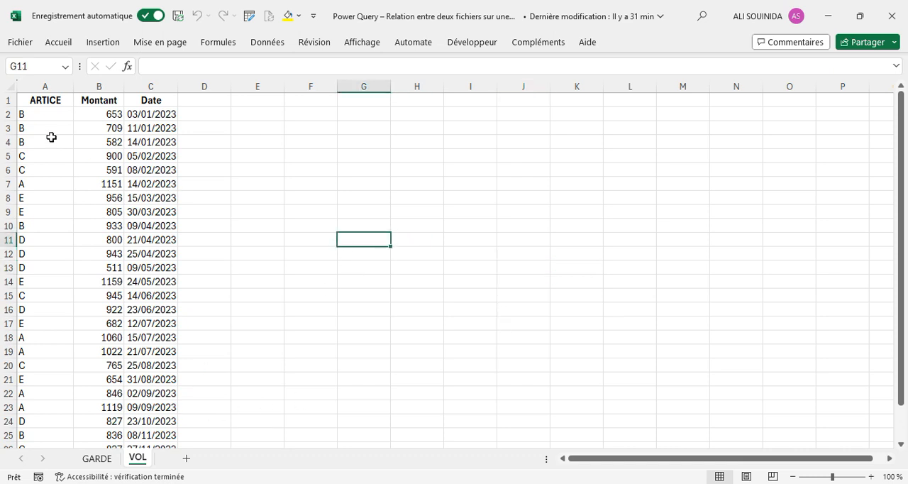
pyautogui.click(50, 115)
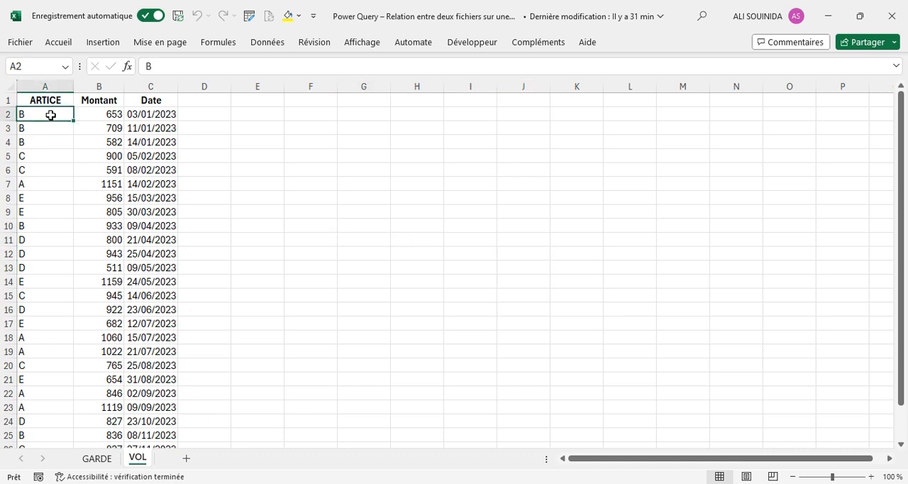
pyautogui.click(84, 114)
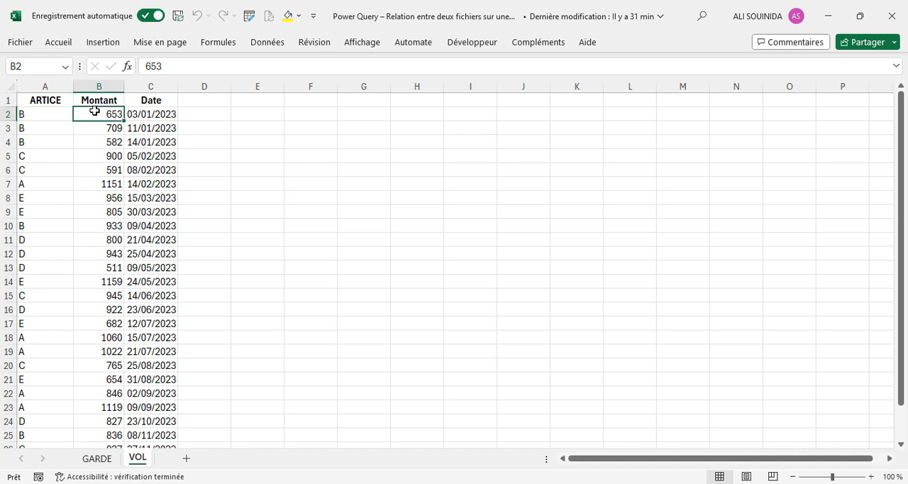
pyautogui.click(144, 113)
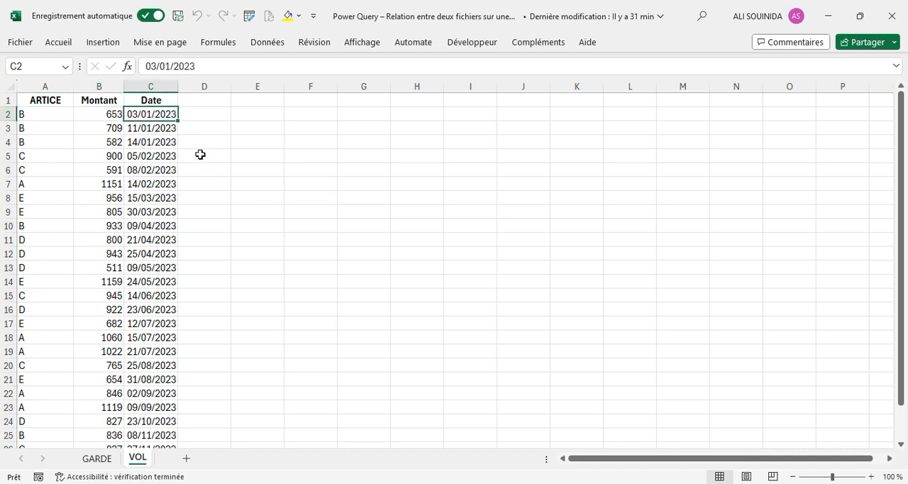
pyautogui.click(199, 117)
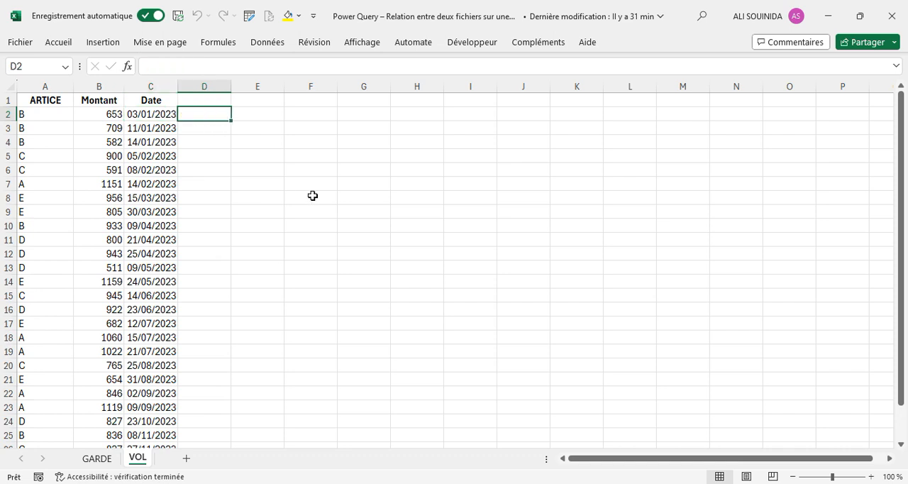
pyautogui.click(158, 113)
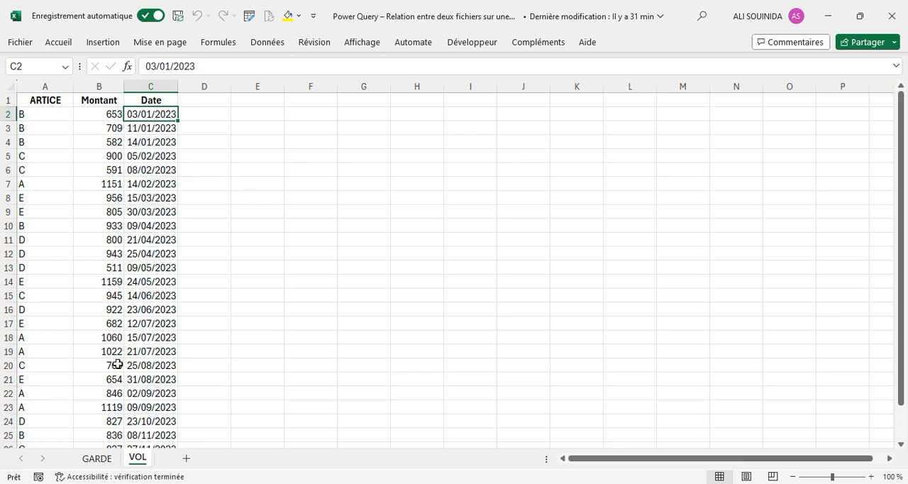
pyautogui.click(97, 458)
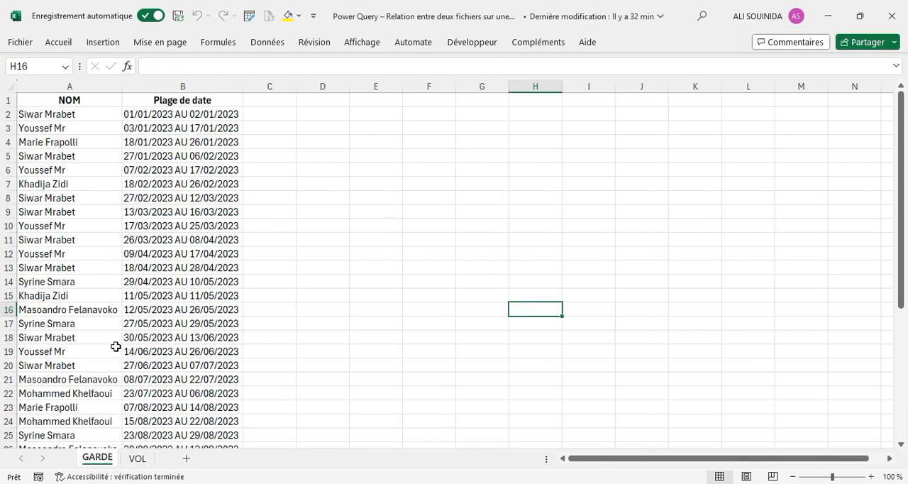
pyautogui.click(189, 86)
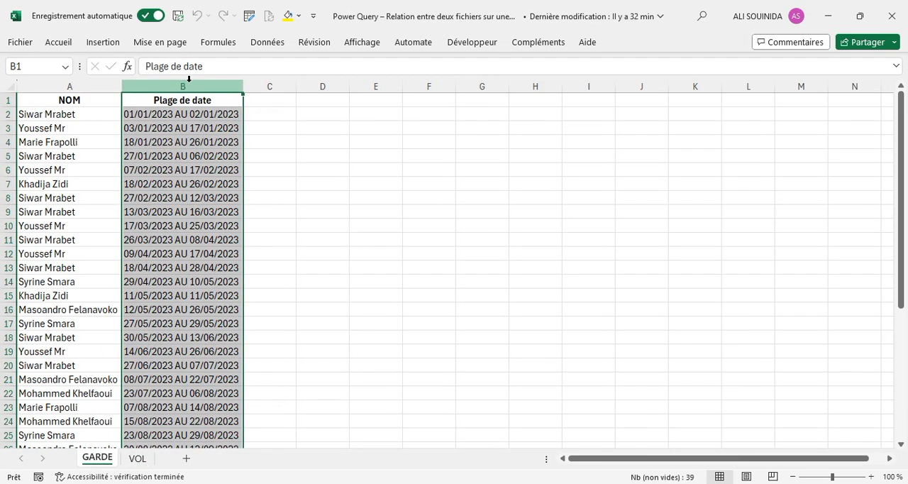
pyautogui.click(193, 130)
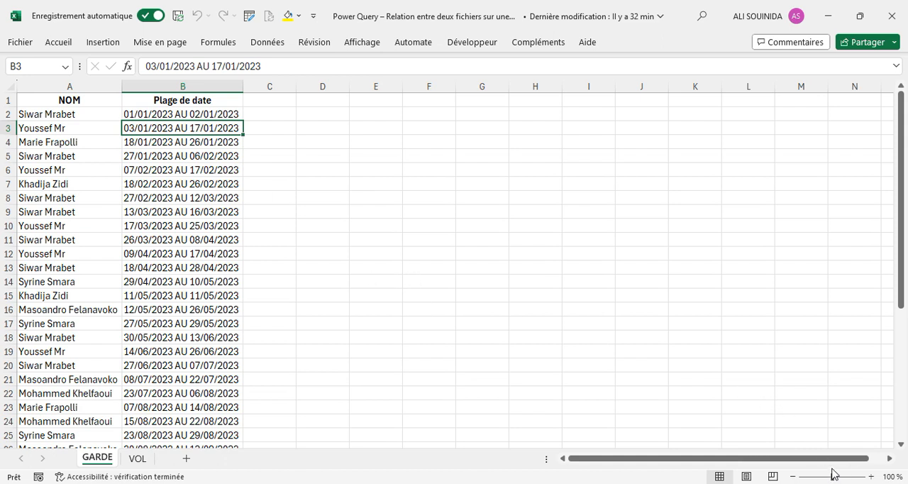
# Create a blank workbook and import the "Power Query – Relation entre deux fichiers" Excel file from the Bureau folder as a data source.
pyautogui.hotkey('ctrl', 'n')
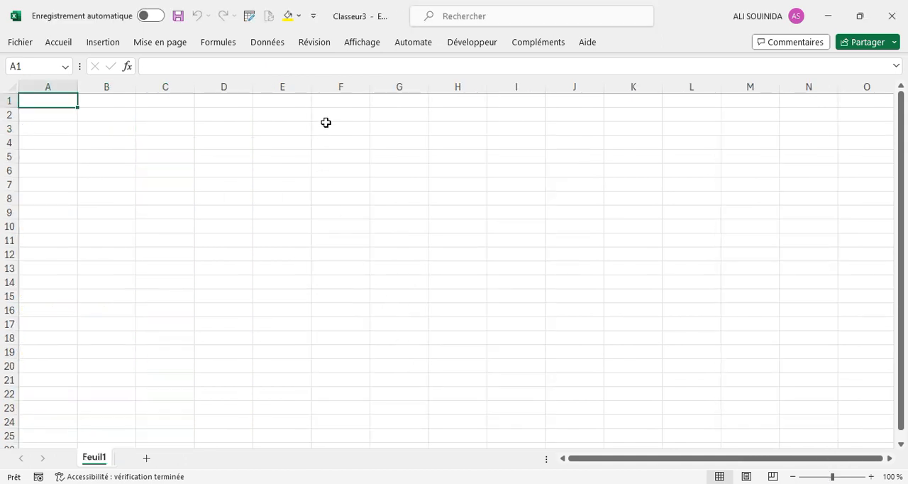
pyautogui.click(270, 43)
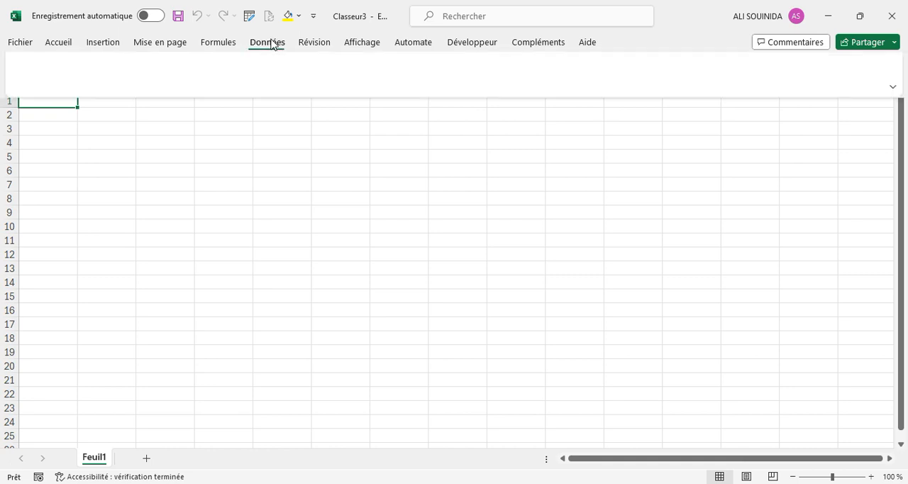
pyautogui.click(65, 93)
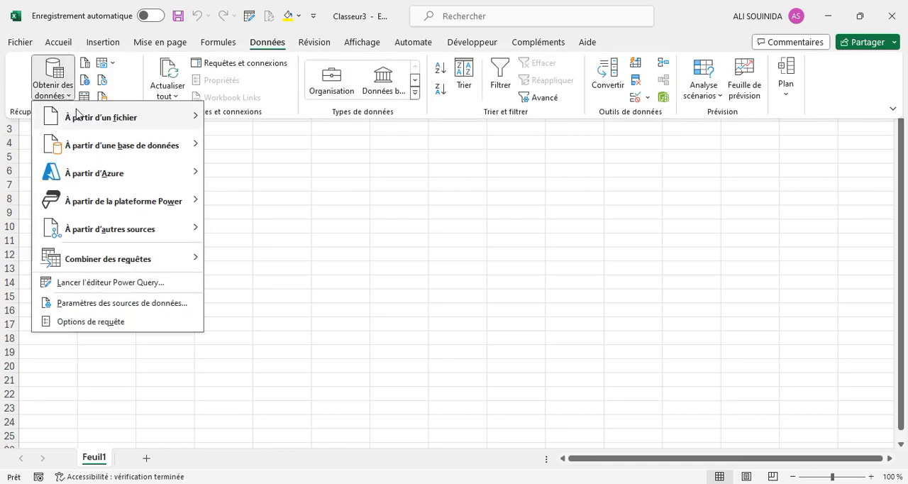
pyautogui.moveTo(78, 115)
pyautogui.click(259, 126)
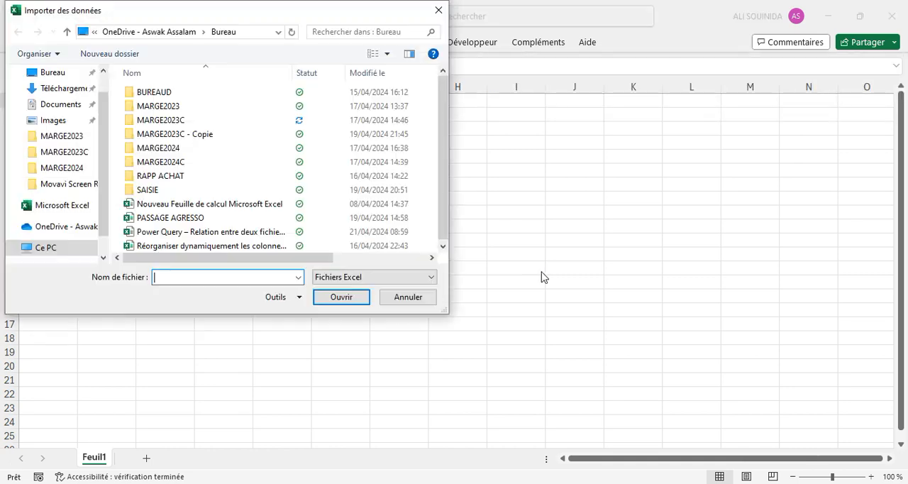
pyautogui.moveTo(110, 148); pyautogui.dragTo(109, 113)
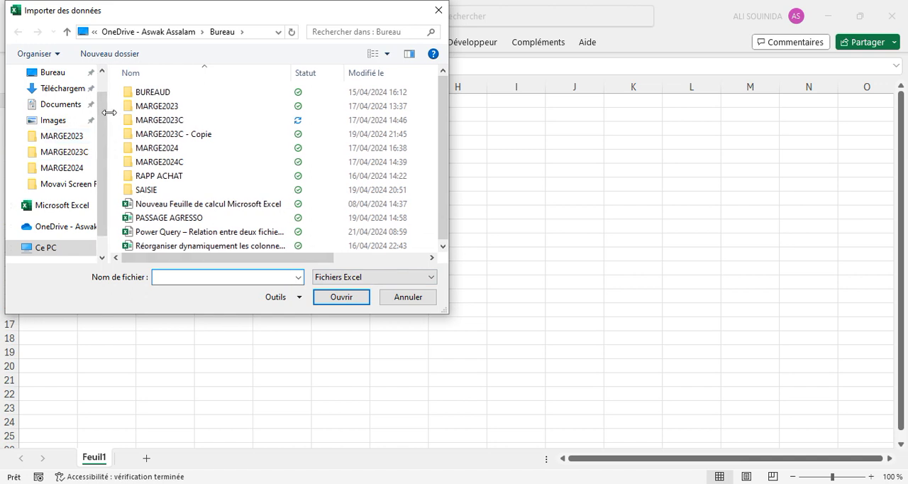
pyautogui.scroll(1, 99, 134)
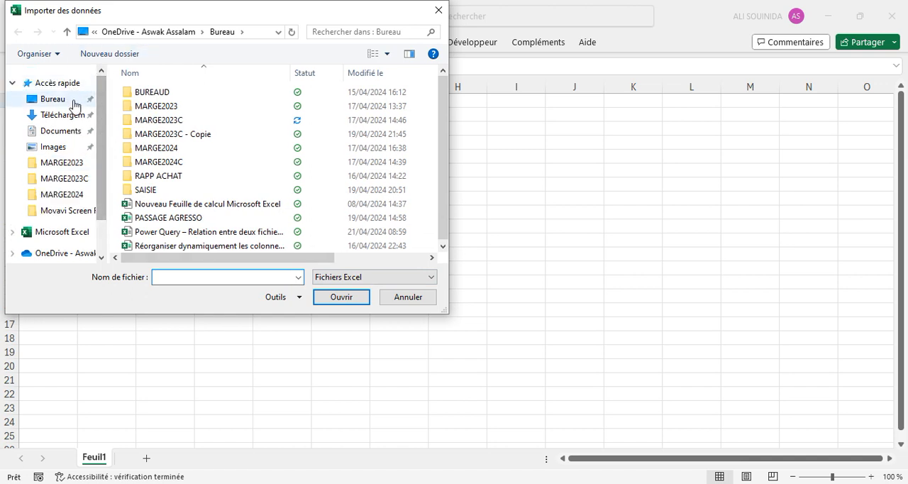
pyautogui.click(74, 106)
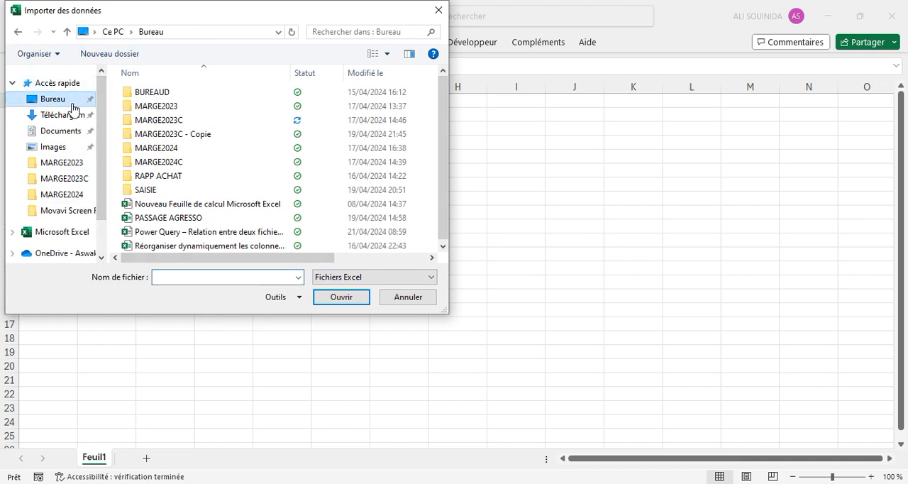
pyautogui.click(186, 233)
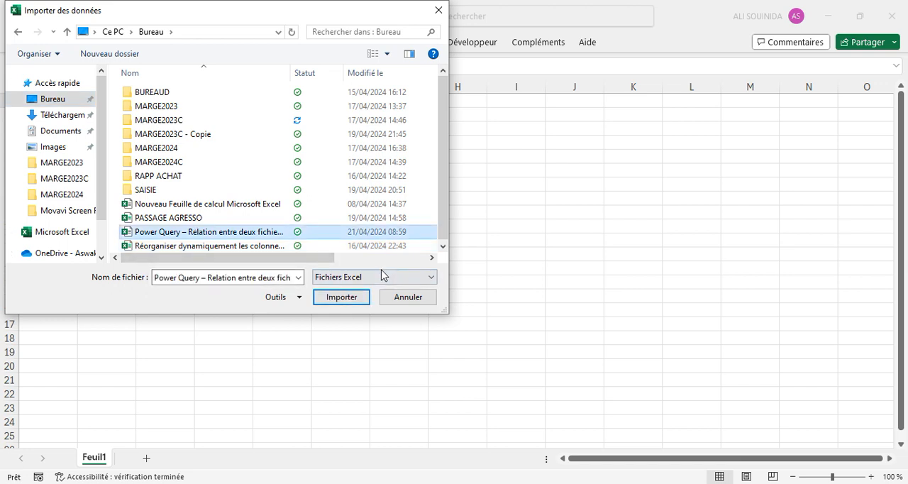
pyautogui.click(346, 298)
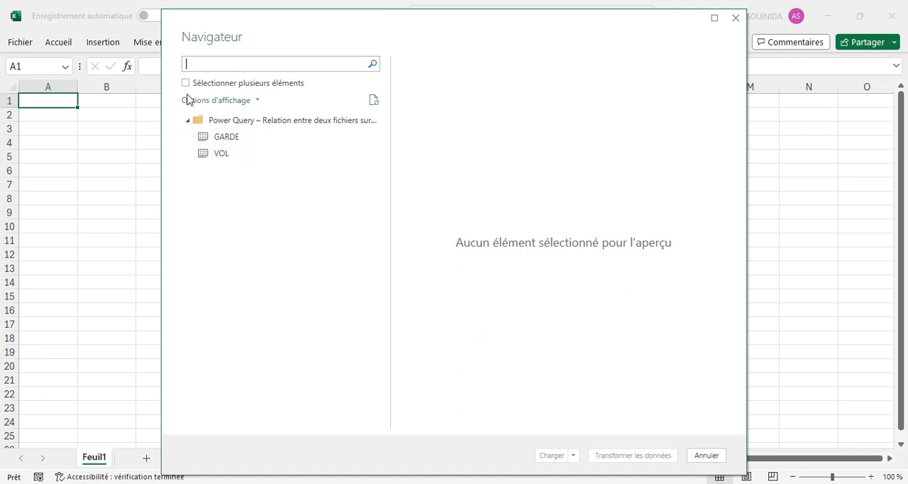
# Select both the GARDE and VOL sheets of the source file and open them for transformation in the Power Query editor.
pyautogui.click(186, 83)
pyautogui.click(202, 136)
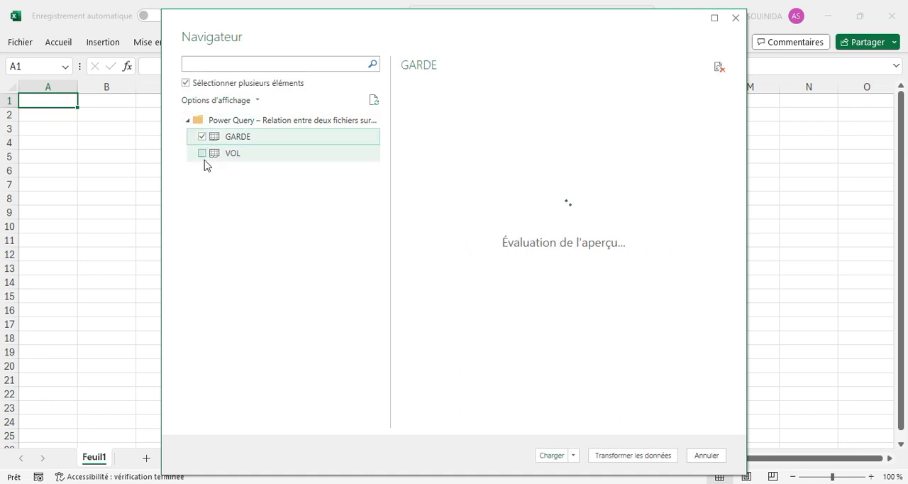
pyautogui.click(201, 153)
pyautogui.click(619, 457)
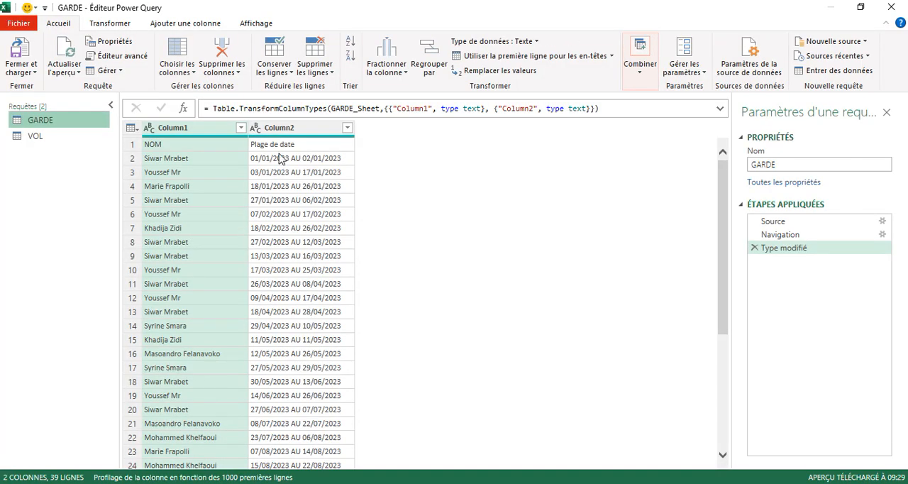
# Promote the first row of the GARDE query to column headers and view the VOL query's columns.
pyautogui.click(206, 146)
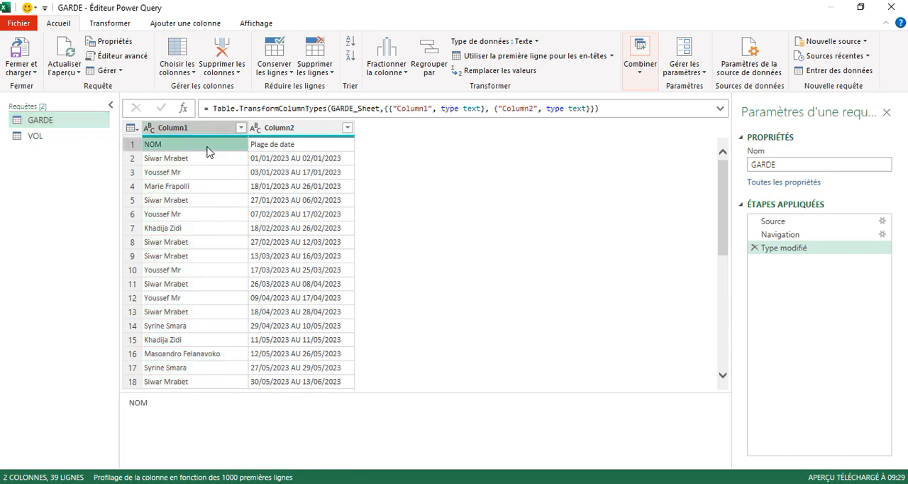
pyautogui.click(132, 128)
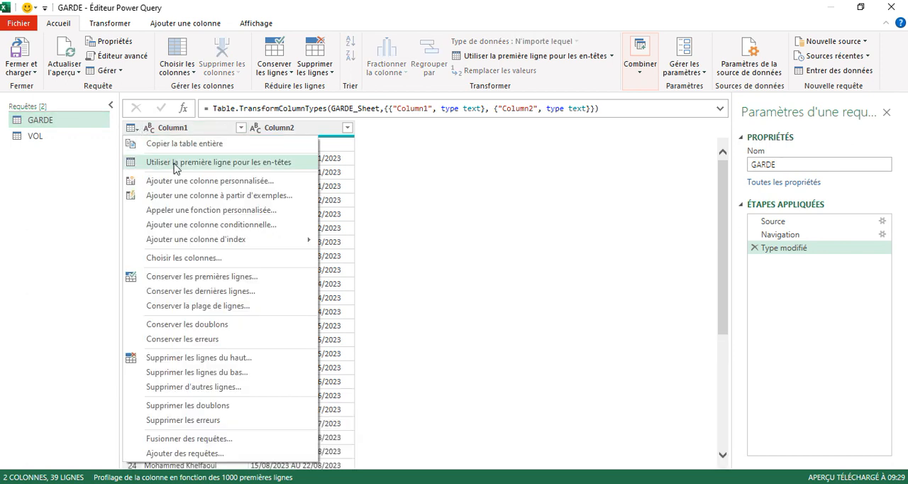
pyautogui.click(175, 163)
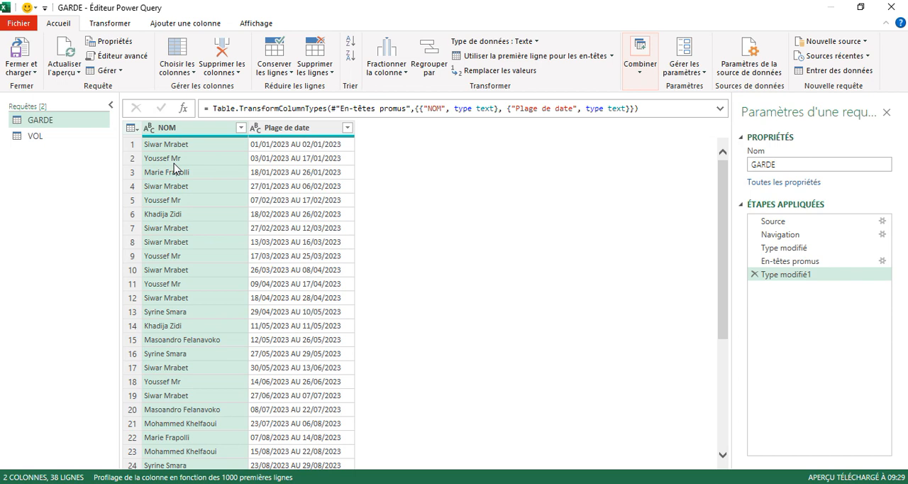
pyautogui.click(44, 136)
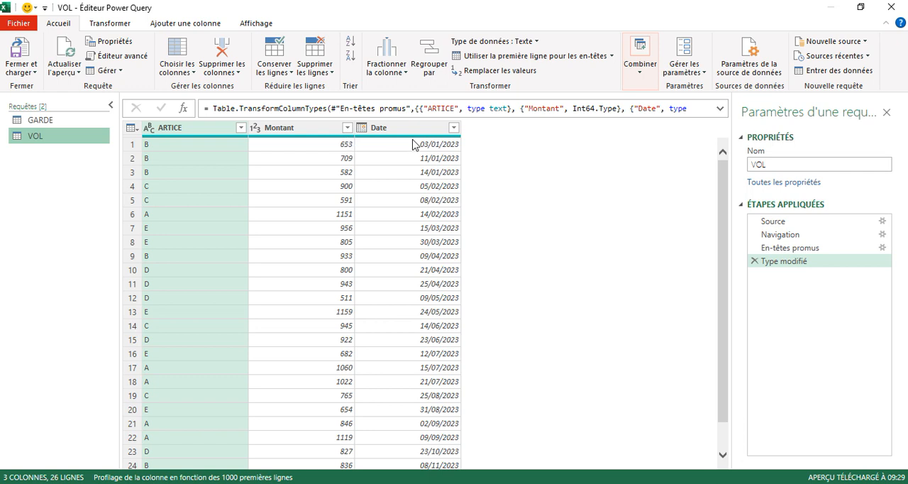
# Split the GARDE query's Plage de date column by the custom delimiter AU at each occurrence.
pyautogui.click(47, 122)
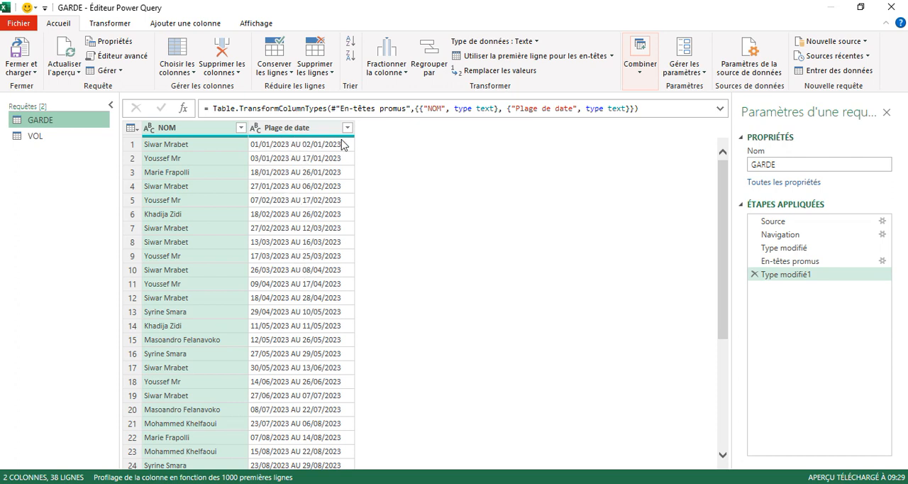
pyautogui.click(292, 132)
pyautogui.rightClick(292, 132)
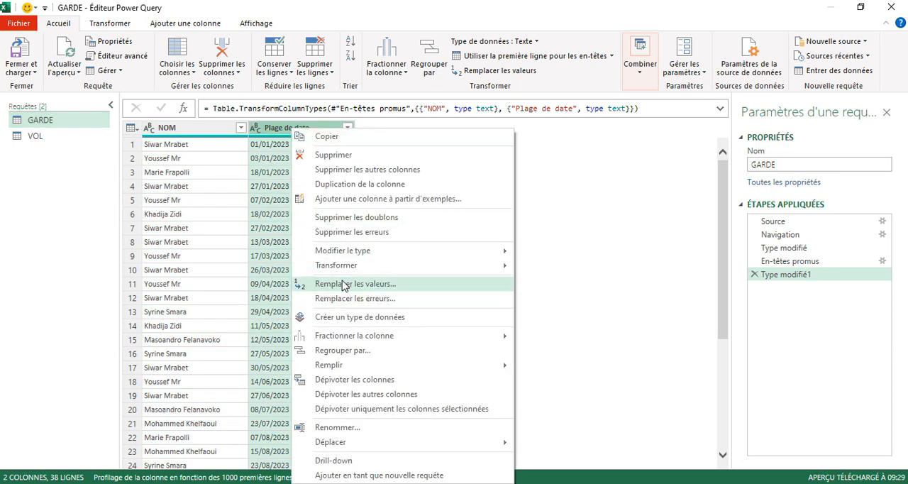
pyautogui.moveTo(345, 341)
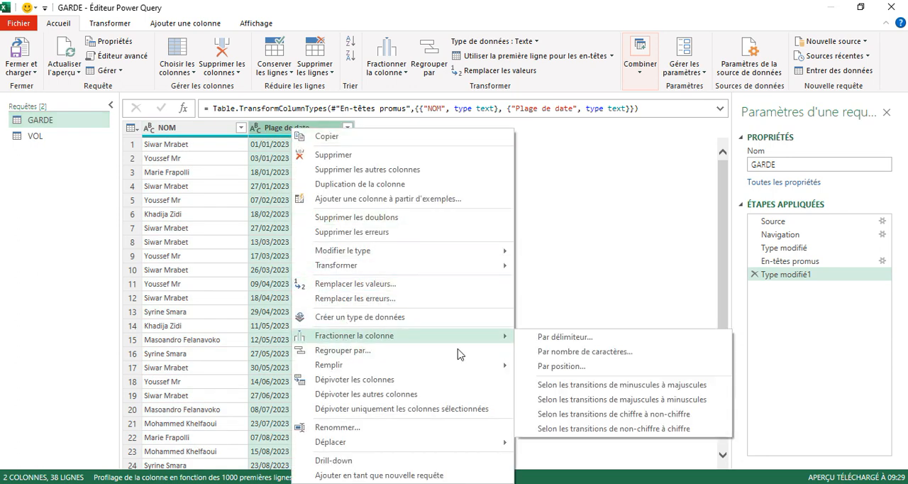
pyautogui.click(557, 339)
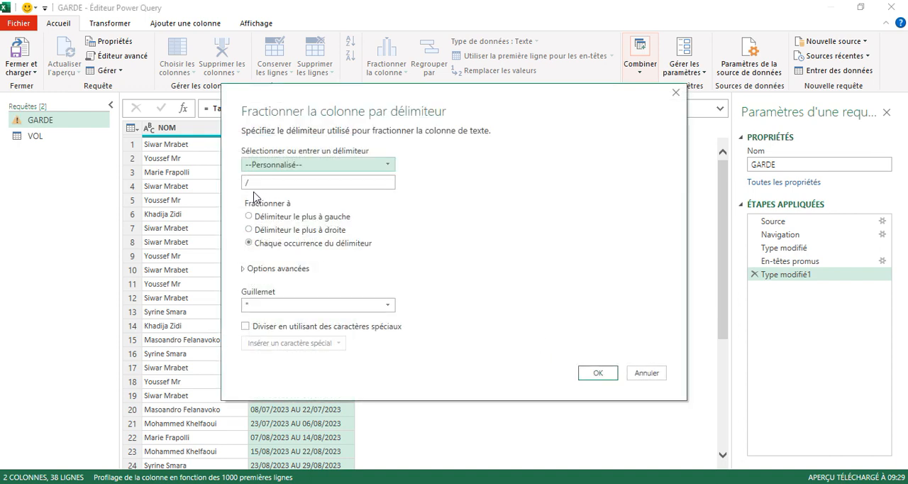
pyautogui.click(254, 182)
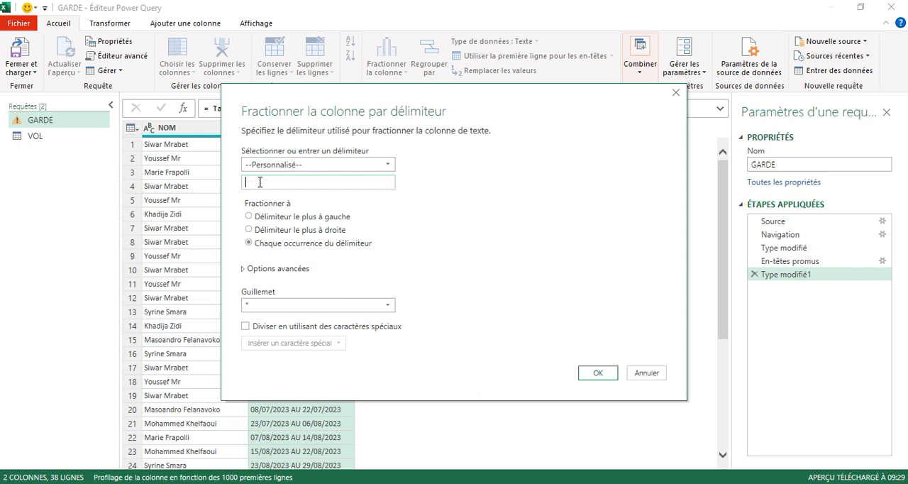
pyautogui.write('AU')
pyautogui.click(595, 373)
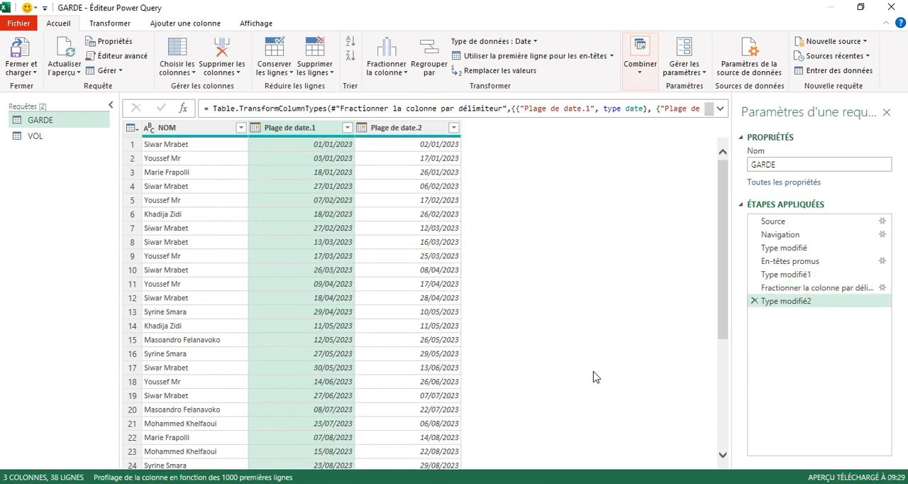
# Rename the two split date columns of the GARDE query as Date D and Date F.
pyautogui.doubleClick(301, 129)
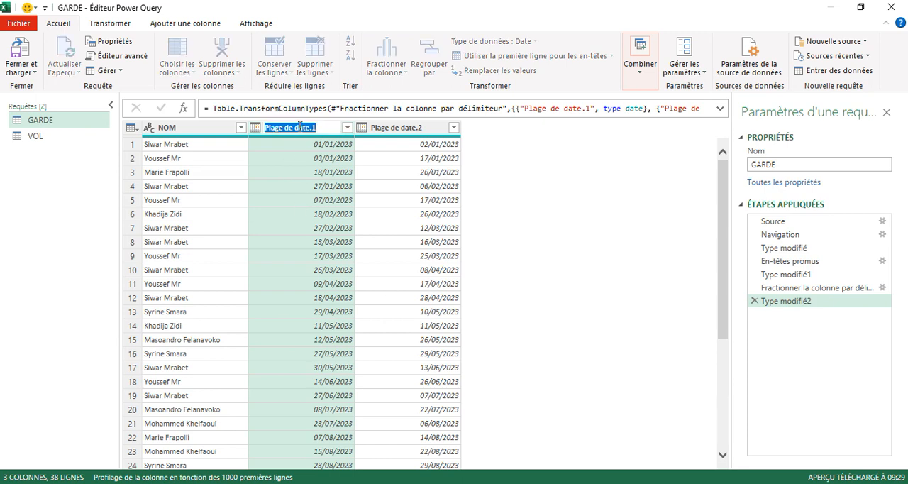
pyautogui.write('d')
pyautogui.press('Return')
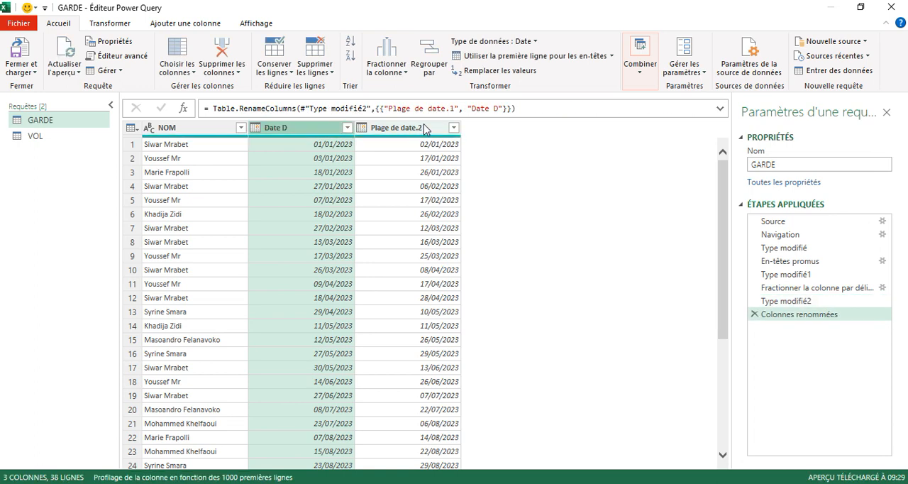
pyautogui.doubleClick(425, 128)
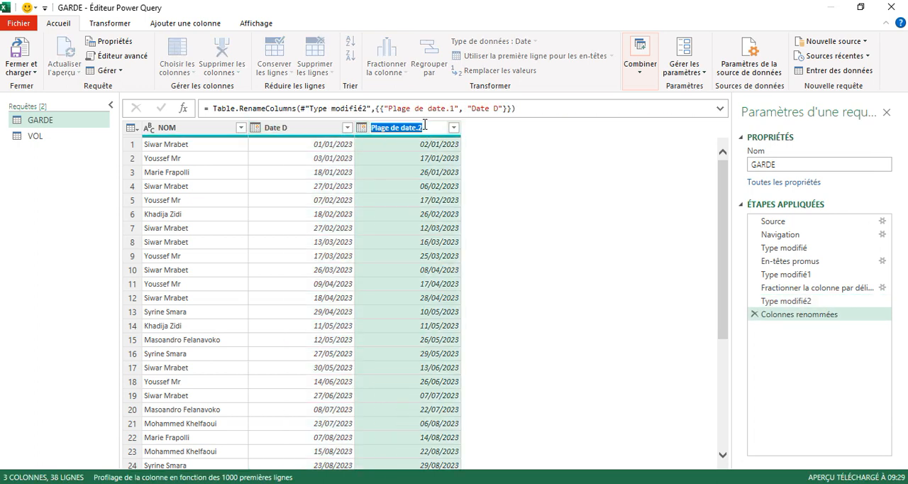
pyautogui.write('Date F')
pyautogui.press('Return')
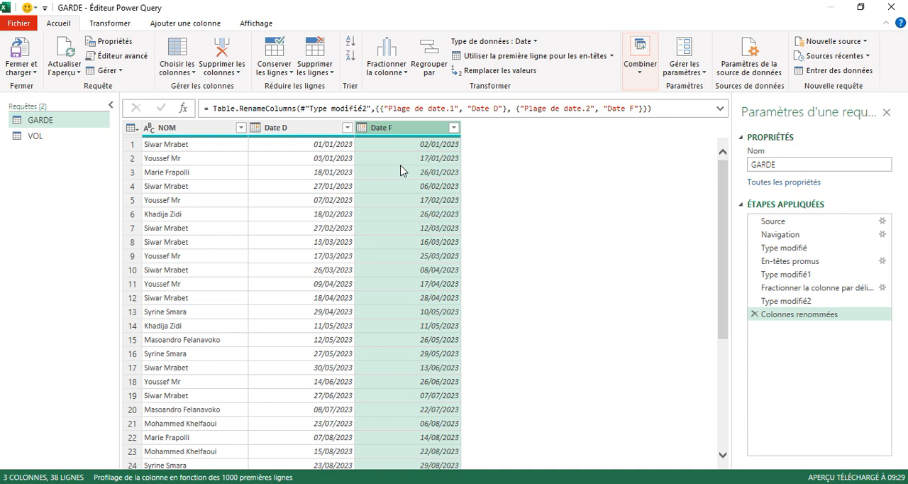
pyautogui.click(310, 129)
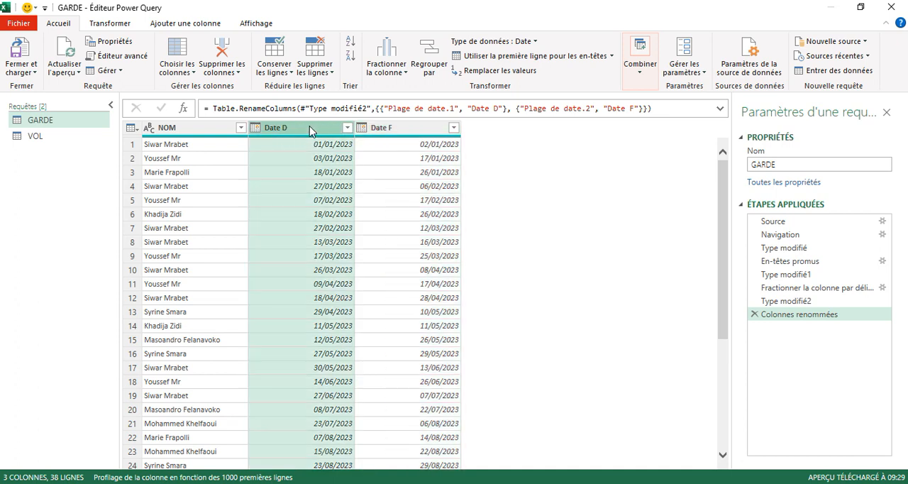
pyautogui.click(409, 131)
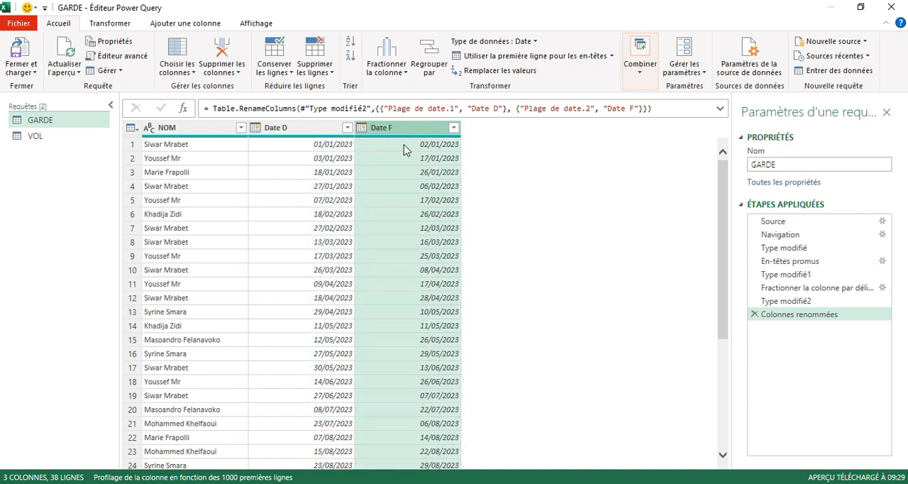
pyautogui.click(317, 135)
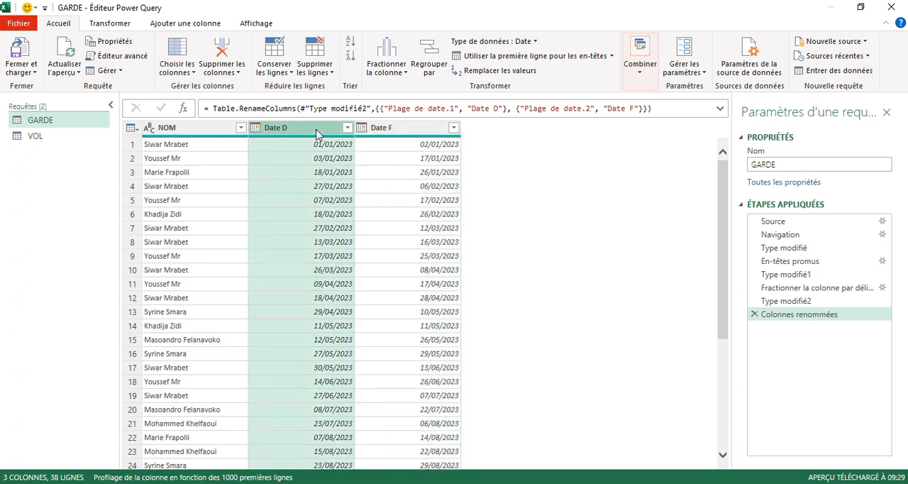
pyautogui.click(404, 149)
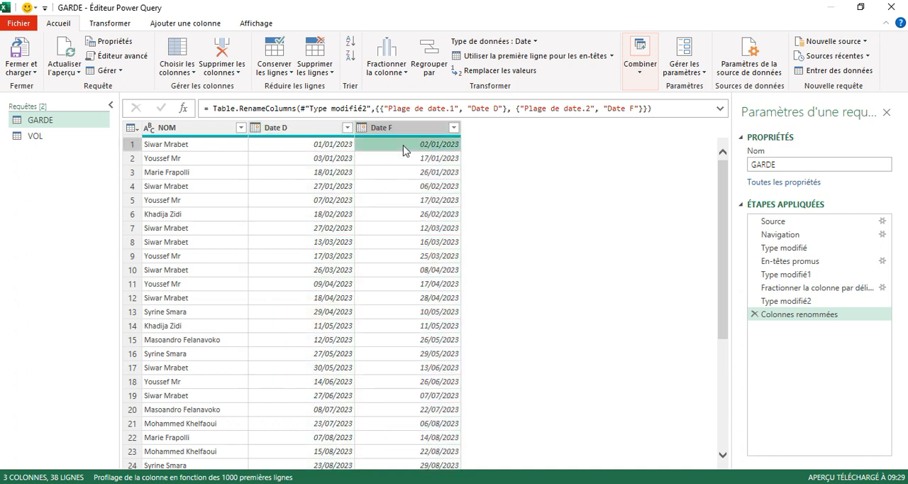
pyautogui.click(337, 152)
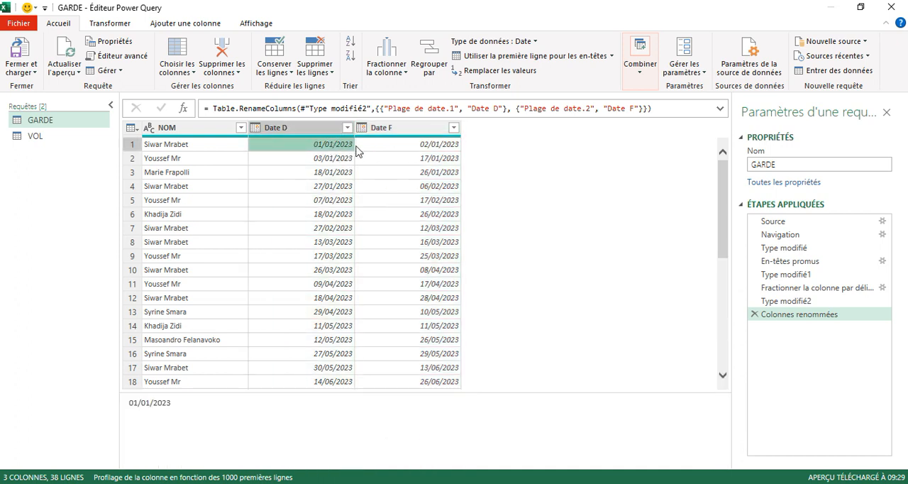
pyautogui.click(422, 150)
pyautogui.click(339, 149)
# Start a custom column in the GARDE query and name it Nombre.
pyautogui.click(323, 129)
pyautogui.click(181, 23)
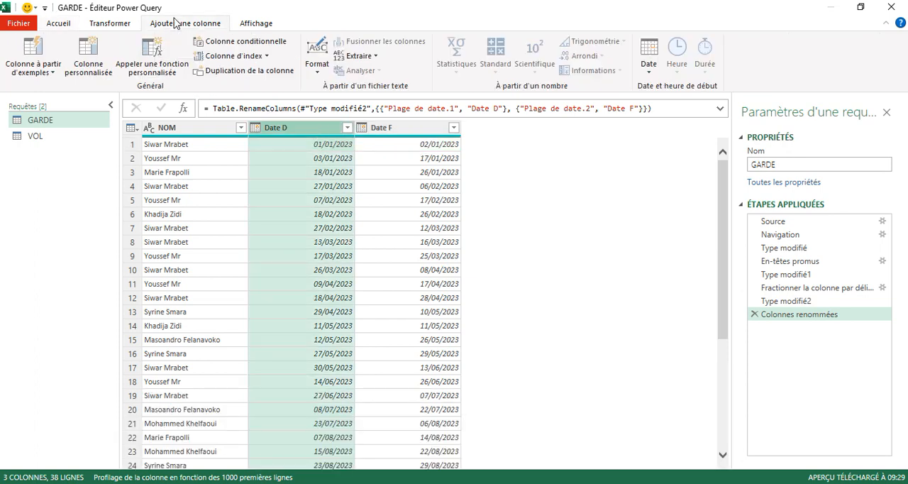
pyautogui.click(103, 60)
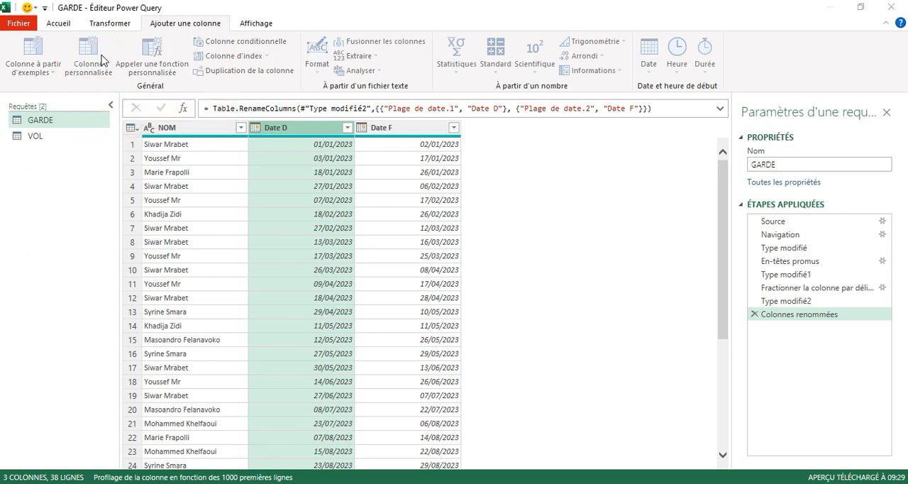
pyautogui.click(304, 177)
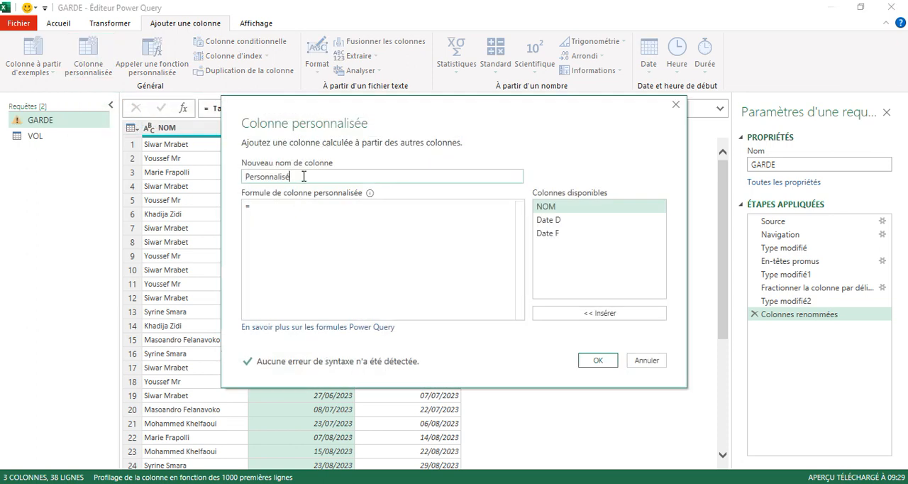
pyautogui.press('BackSpace')
pyautogui.press('BackSpace')
pyautogui.press('BackSpace')
pyautogui.press('BackSpace')
pyautogui.press('BackSpace')
pyautogui.press('BackSpace')
pyautogui.press('BackSpace')
pyautogui.press('BackSpace')
pyautogui.press('BackSpace')
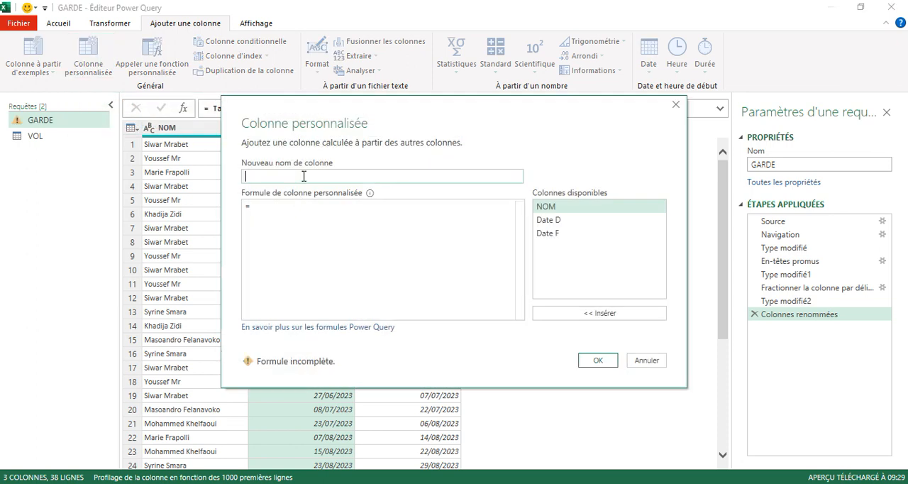
pyautogui.write('n')
pyautogui.write('Nombre')
pyautogui.doubleClick(551, 235)
pyautogui.write(';')
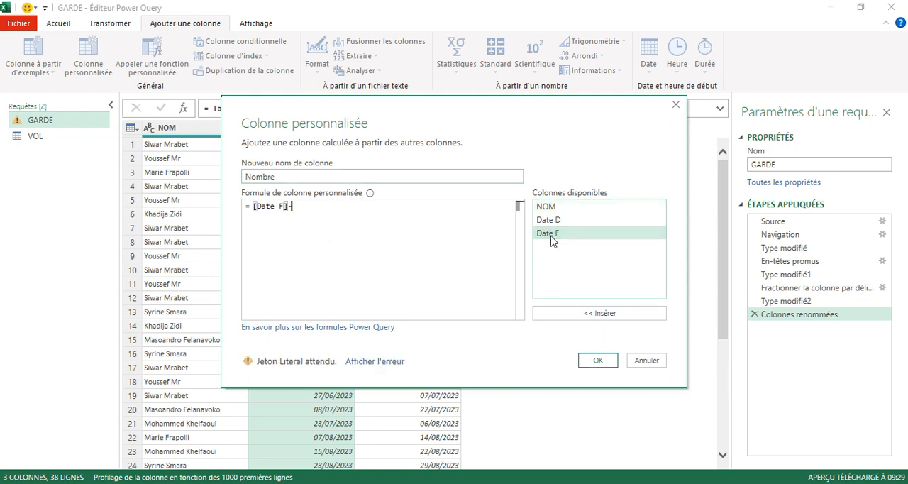
pyautogui.press('BackSpace')
pyautogui.press('BackSpace')
pyautogui.press('BackSpace')
pyautogui.press('BackSpace')
pyautogui.press('BackSpace')
pyautogui.press('BackSpace')
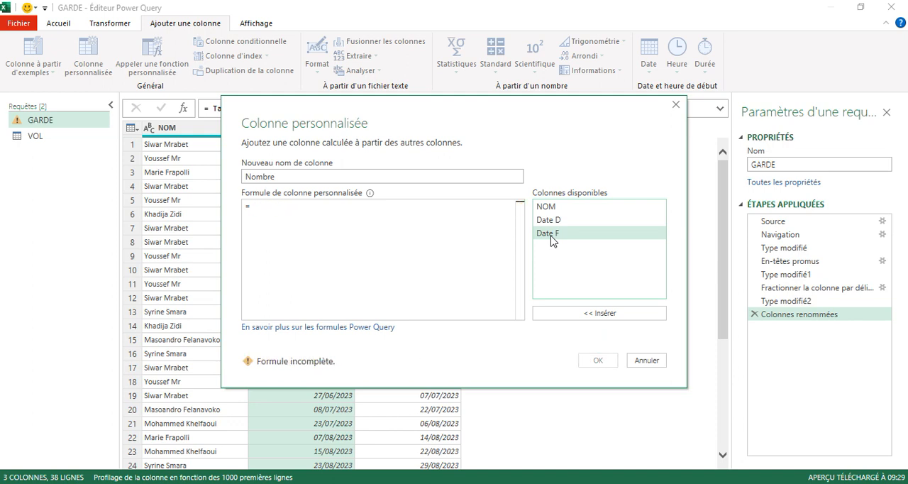
# Give the Nombre column the formula Duration.Days([Date F]-[Date D]) and add it to the GARDE query.
pyautogui.write('d')
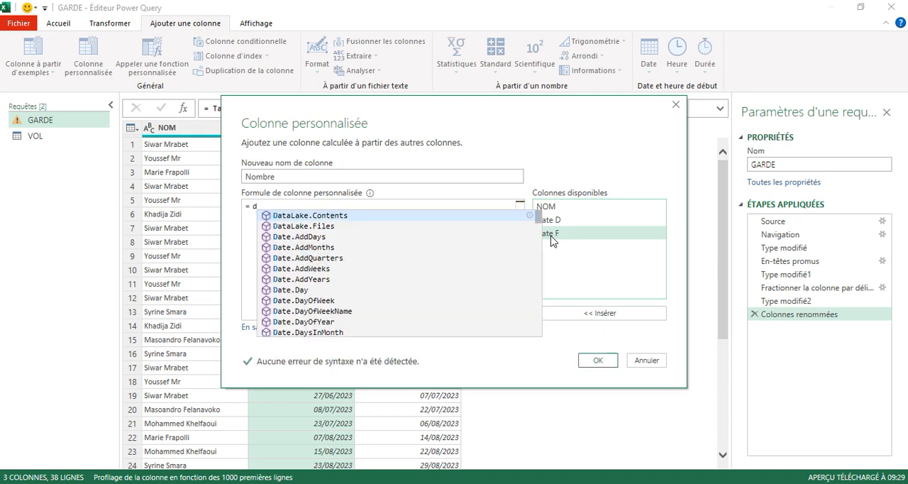
pyautogui.write('u')
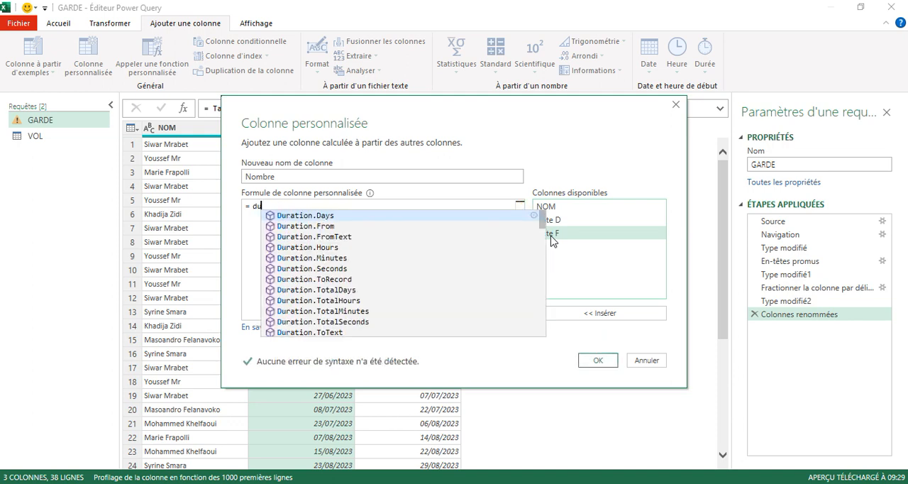
pyautogui.click(336, 220)
pyautogui.write('(')
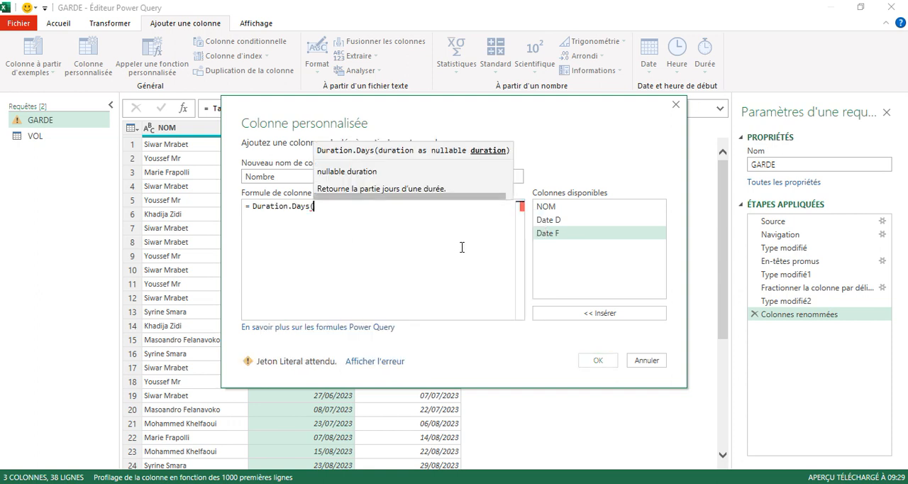
pyautogui.doubleClick(550, 237)
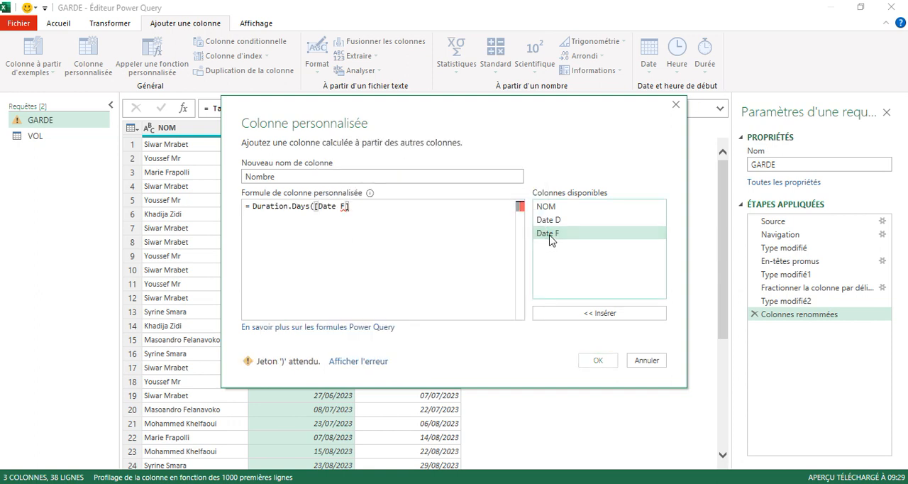
pyautogui.write('-')
pyautogui.doubleClick(554, 222)
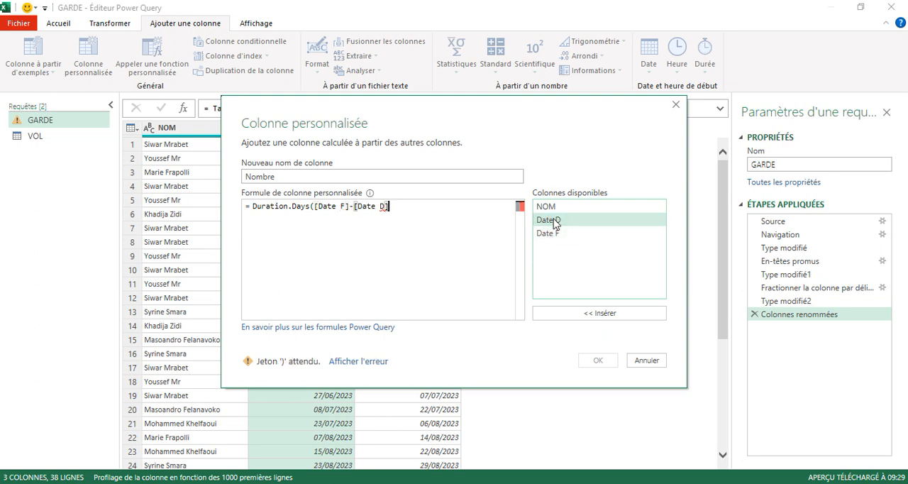
pyautogui.write(')')
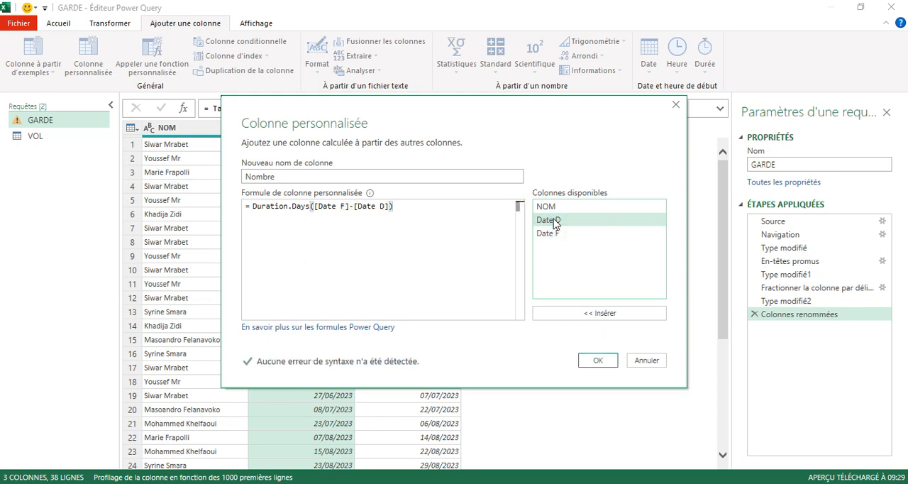
pyautogui.click(598, 361)
pyautogui.click(536, 147)
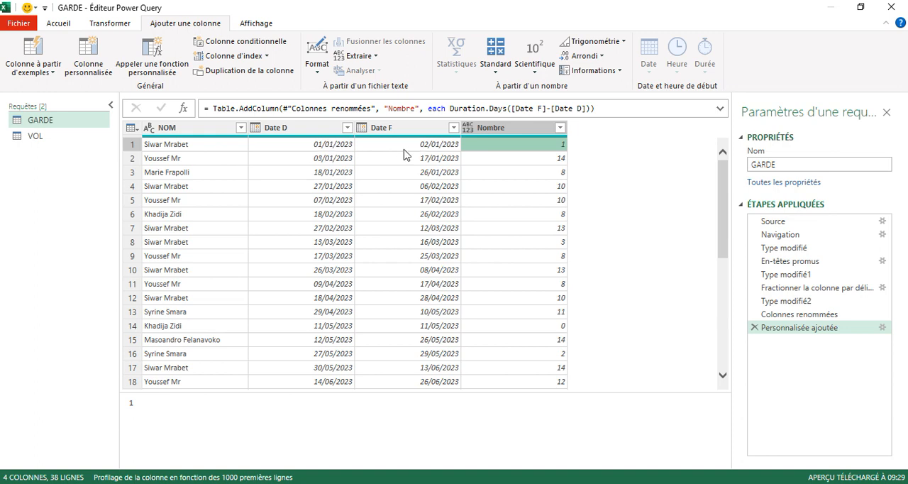
# Change the Nombre formula to Duration.Days([Date F]-[Date D])+1, and delete the applied step that adds the column.
pyautogui.rightClick(886, 332)
pyautogui.click(823, 324)
pyautogui.click(406, 205)
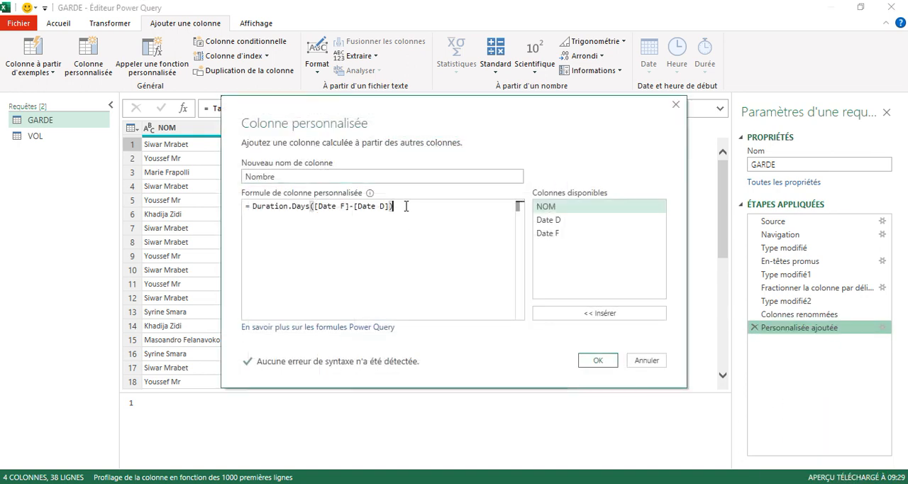
pyautogui.write('+1')
pyautogui.click(596, 361)
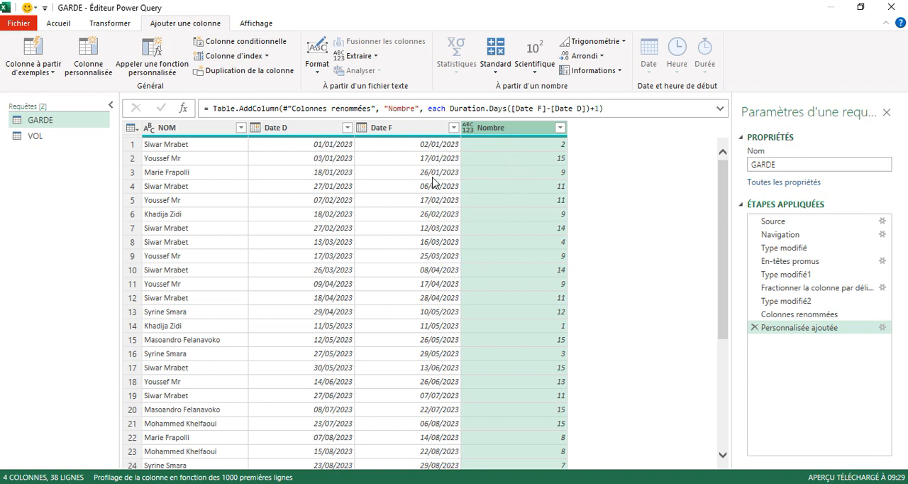
pyautogui.click(755, 328)
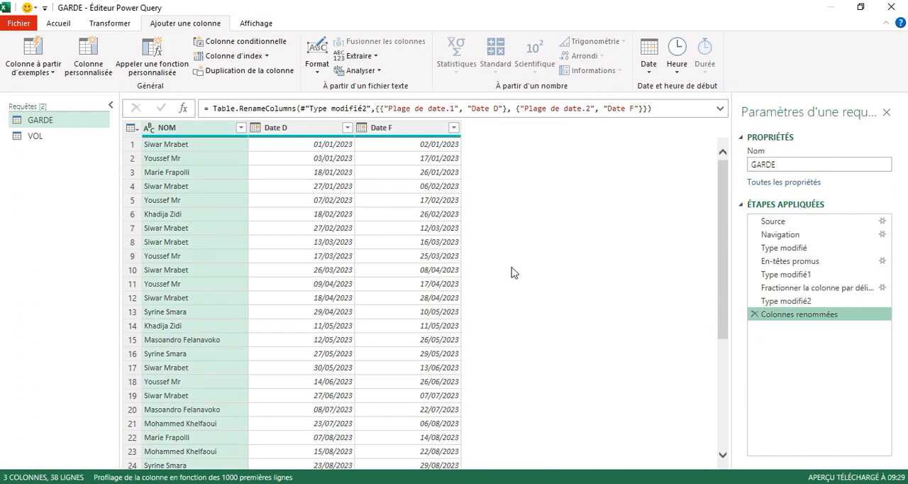
# Start a new custom column in the GARDE query and name it Date.
pyautogui.click(298, 128)
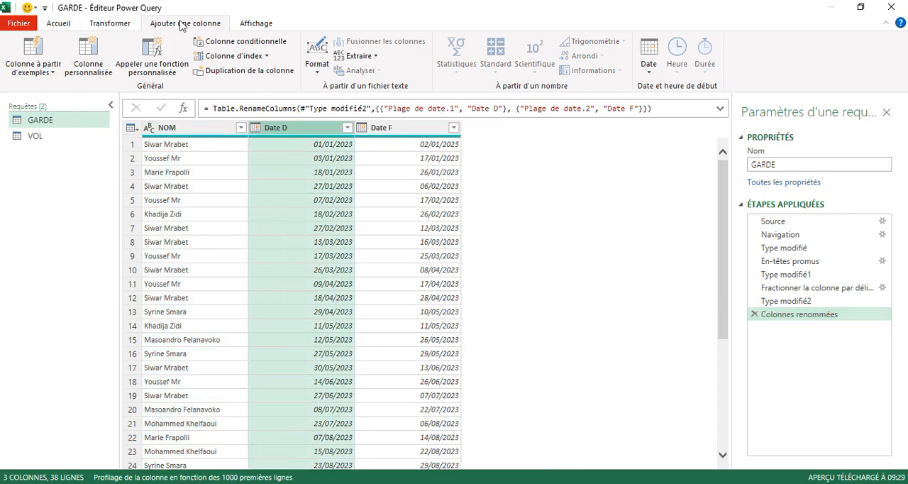
pyautogui.click(88, 56)
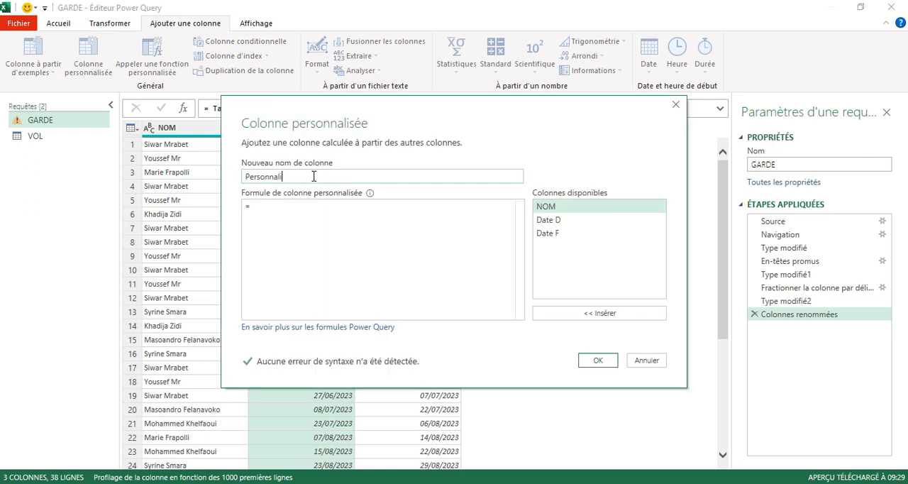
pyautogui.write('Date')
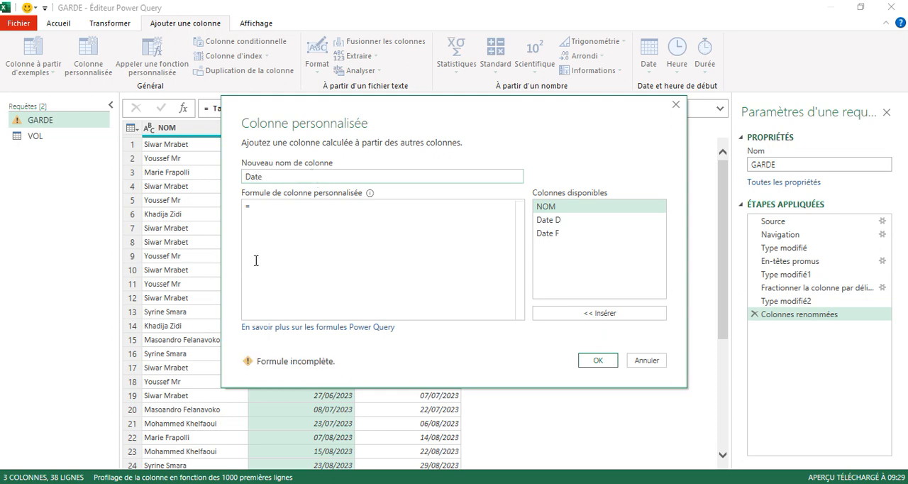
# Begin the Date column's formula with the List.Dates function, using [Date D] as its start argument.
pyautogui.click(263, 209)
pyautogui.write('li')
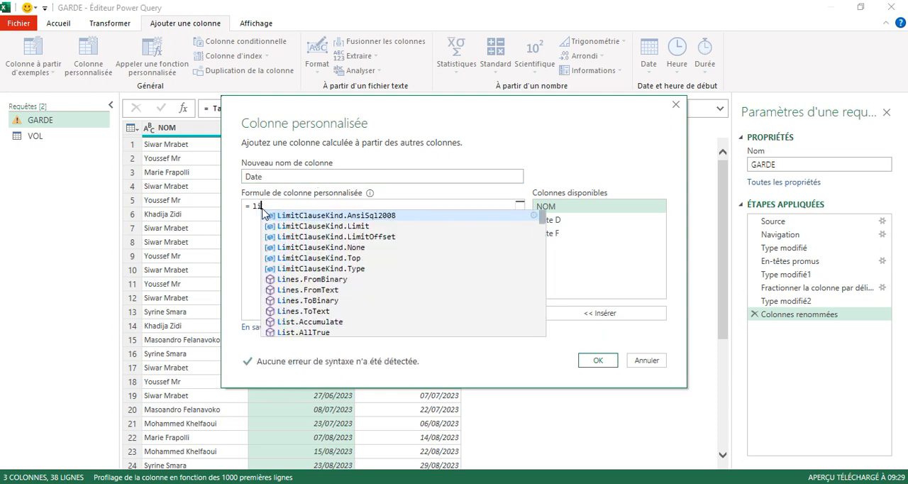
pyautogui.write('st')
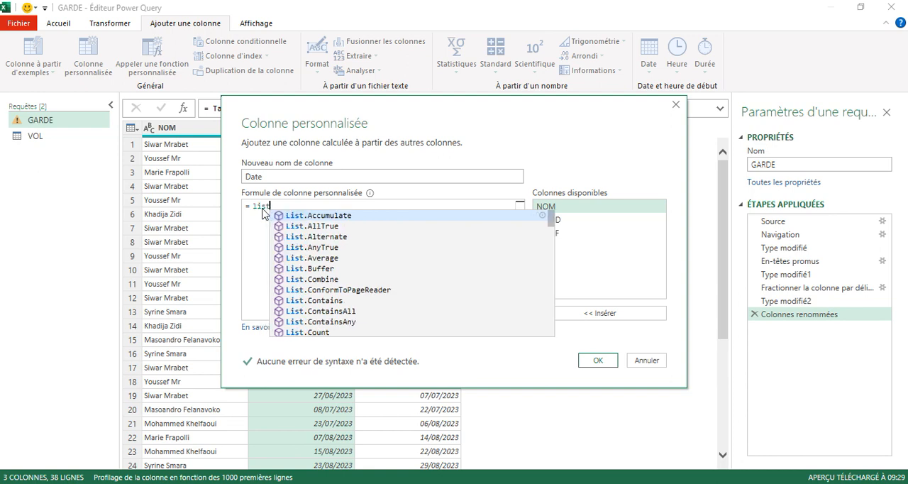
pyautogui.write('.d')
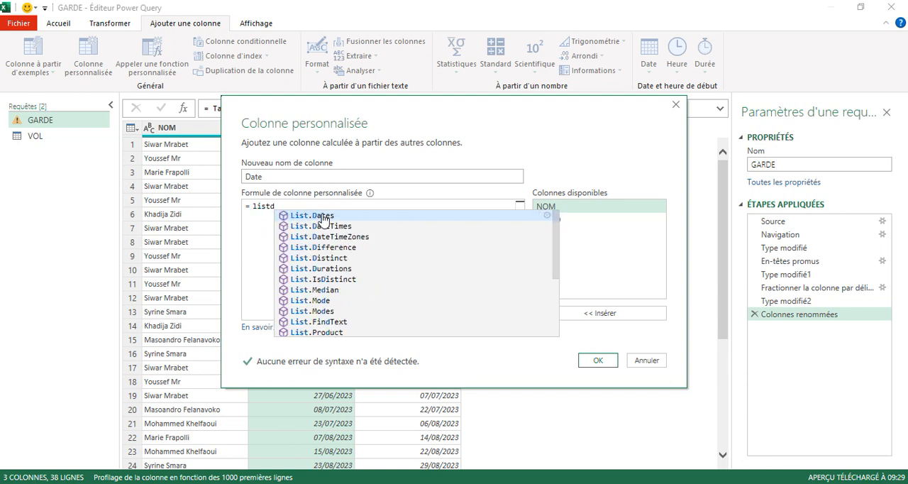
pyautogui.click(322, 220)
pyautogui.write('(')
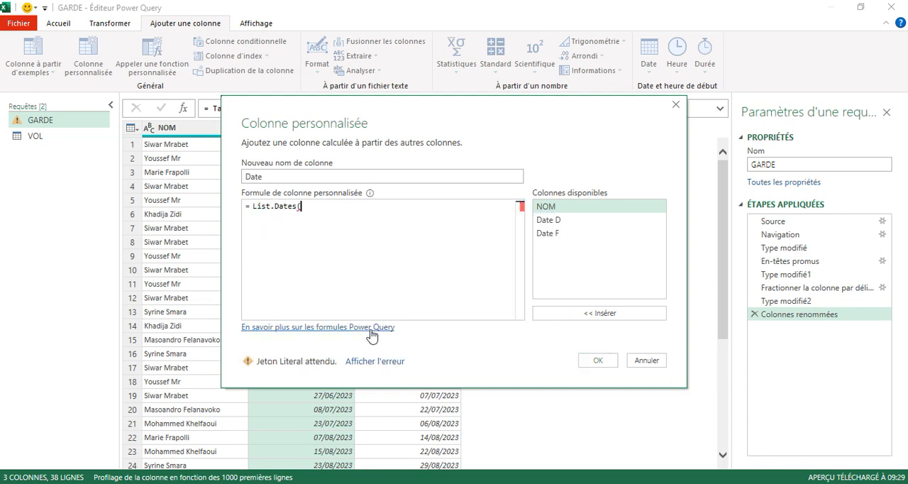
pyautogui.click(551, 220)
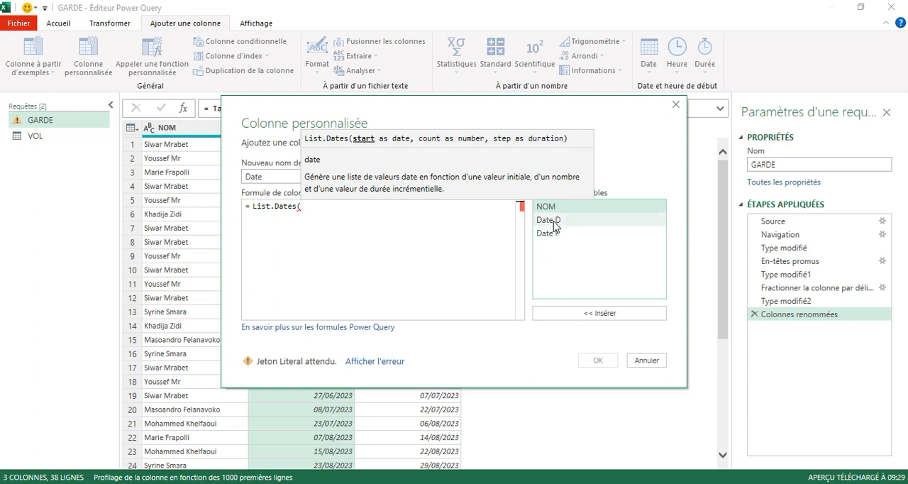
pyautogui.doubleClick(552, 221)
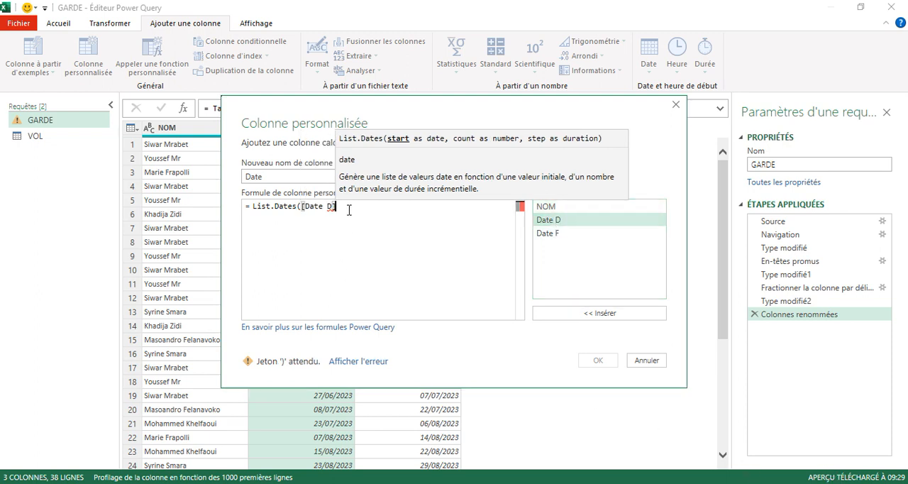
pyautogui.write(',')
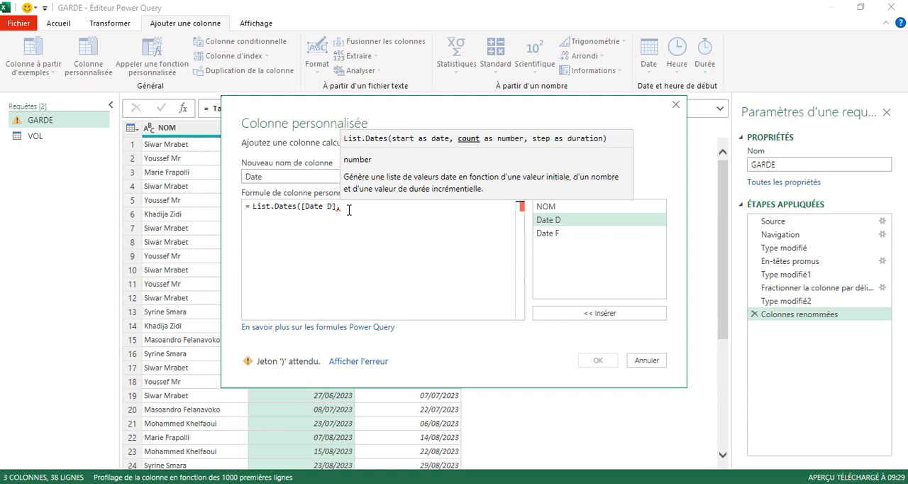
pyautogui.write('du')
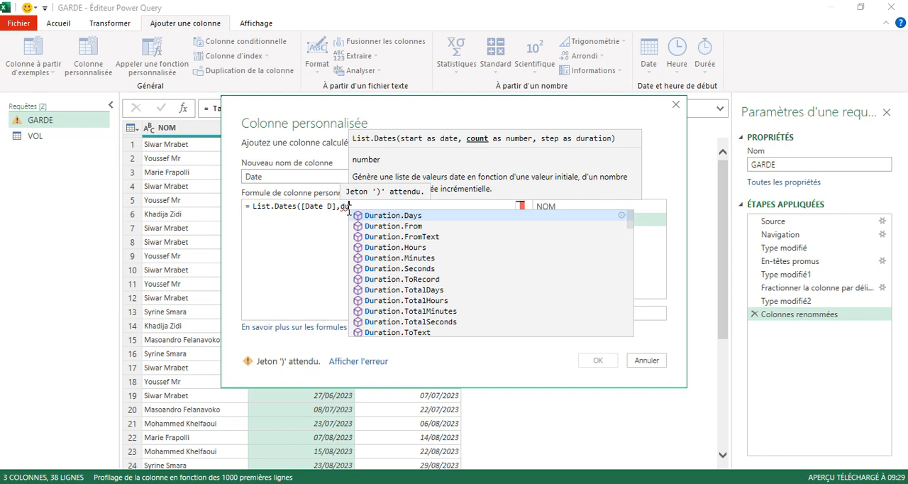
pyautogui.write('r')
# Set the count argument of the Date column's List.Dates formula to Duration.Days([Date F]-[Date D])+1.
pyautogui.click(415, 215)
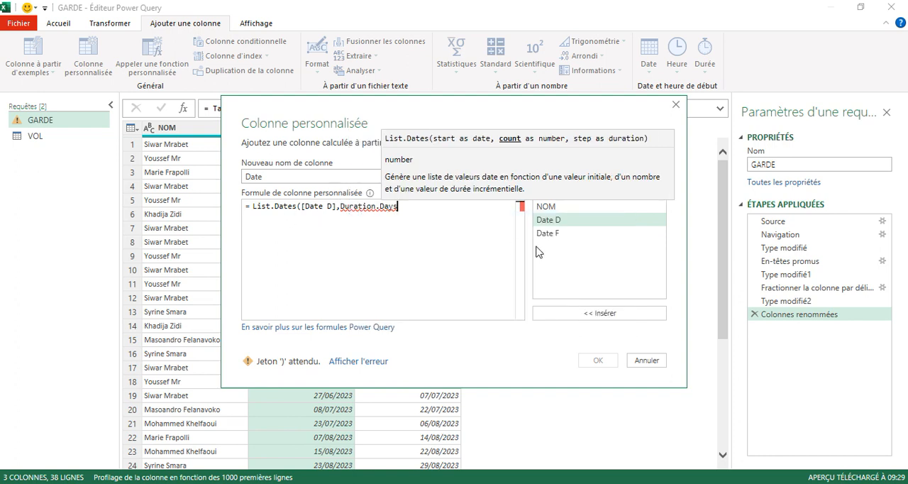
pyautogui.write('([Date F')
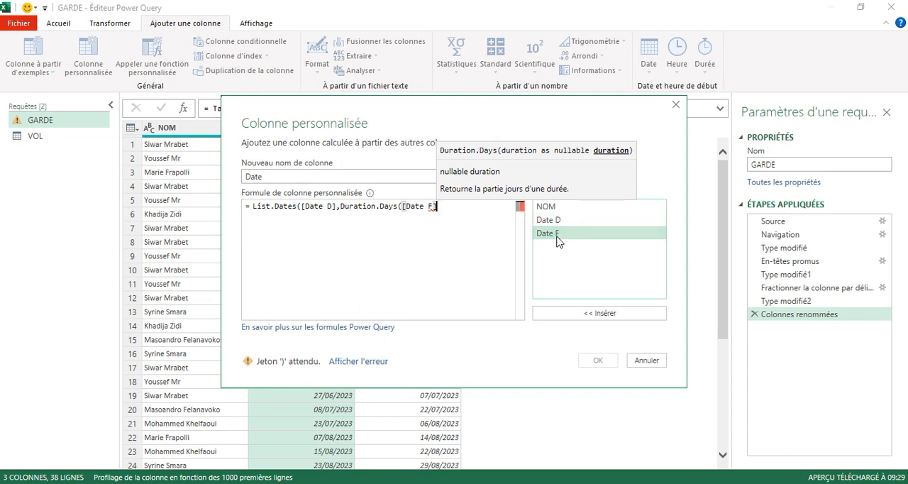
pyautogui.doubleClick(558, 233)
pyautogui.write('-')
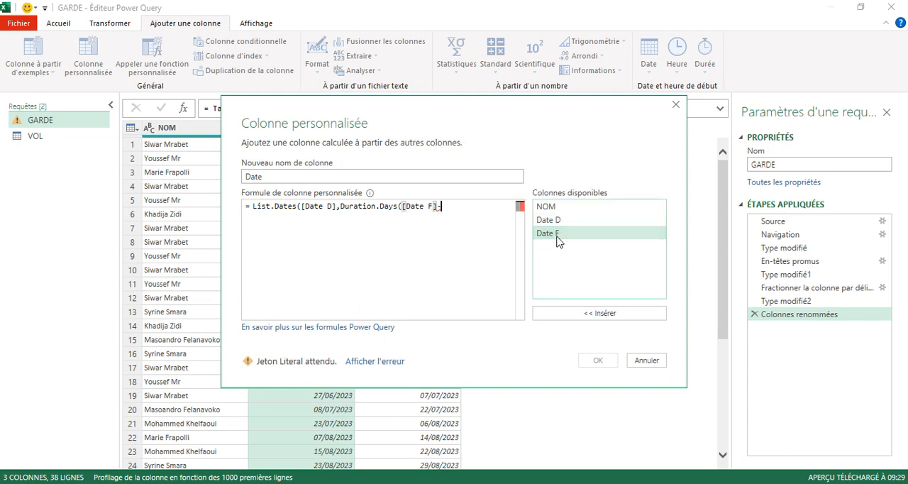
pyautogui.click(564, 223)
pyautogui.doubleClick(563, 223)
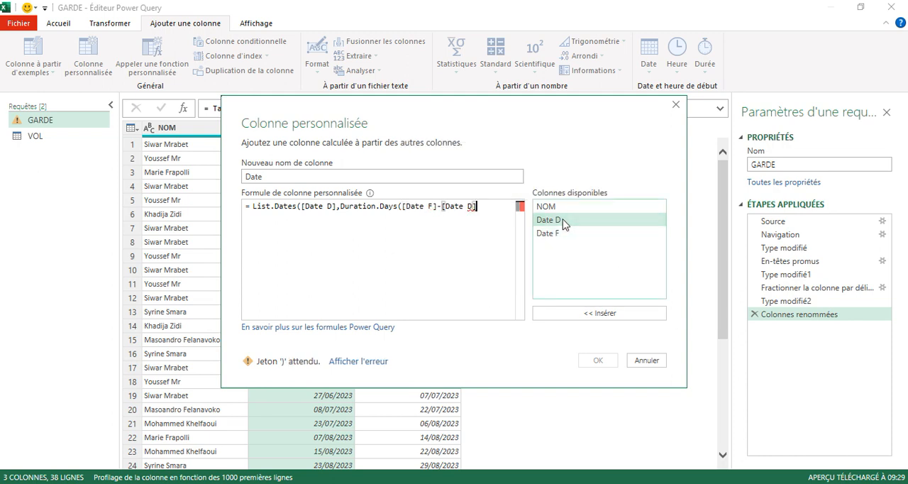
pyautogui.write(')+1')
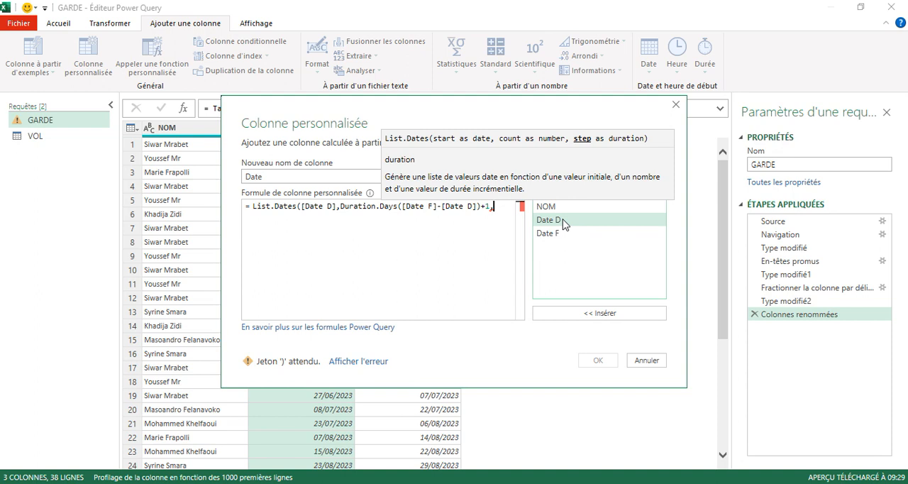
pyautogui.write(', #d')
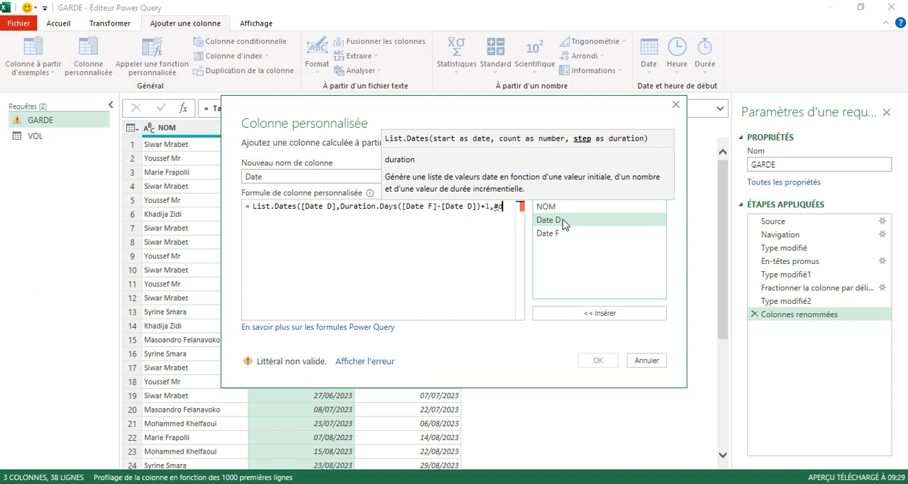
pyautogui.write('ur')
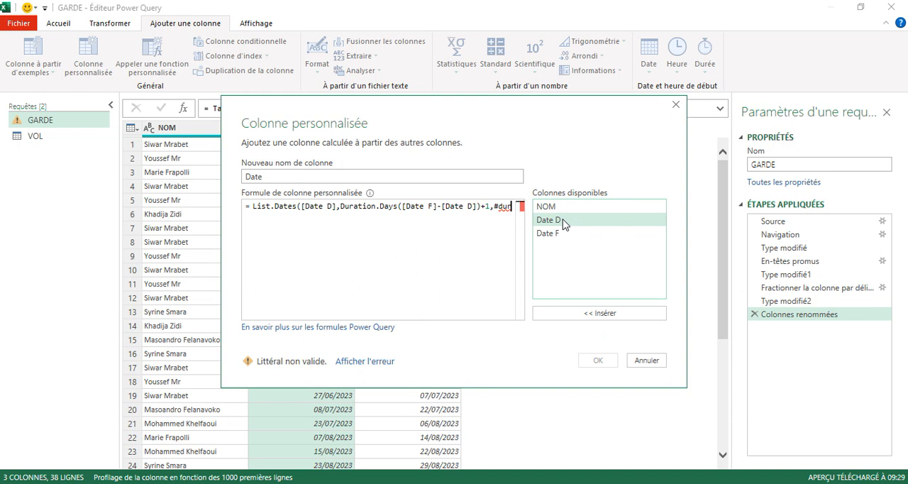
pyautogui.write('atio')
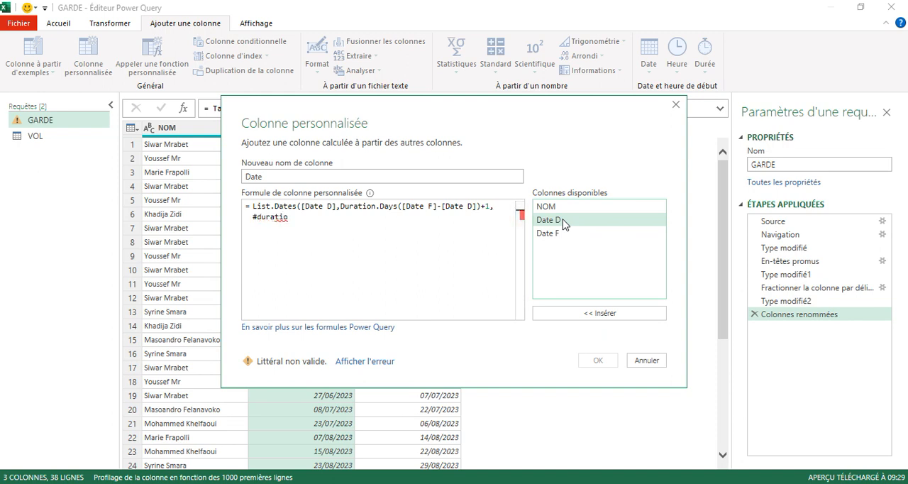
pyautogui.write('n')
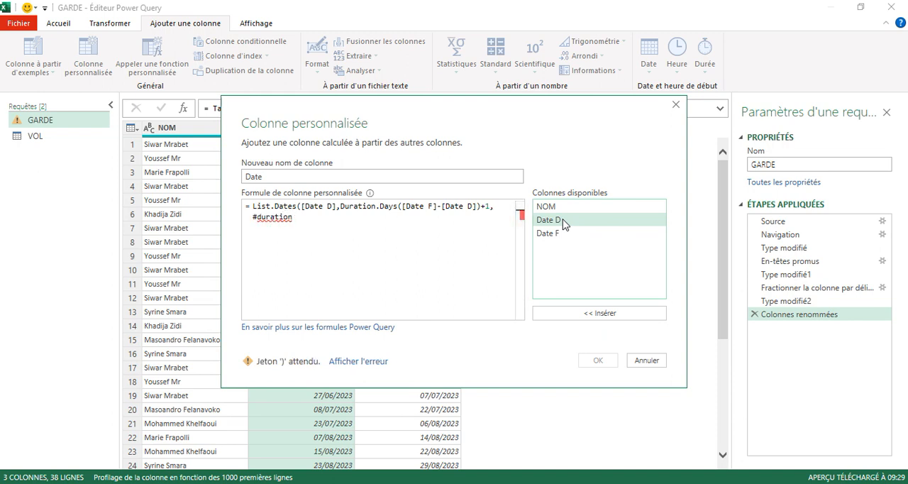
pyautogui.write('(')
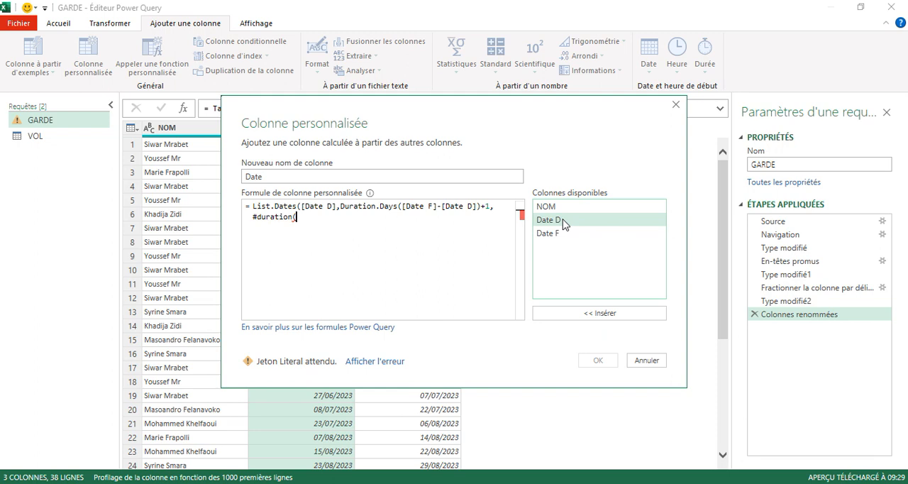
pyautogui.write('1,0,0,')
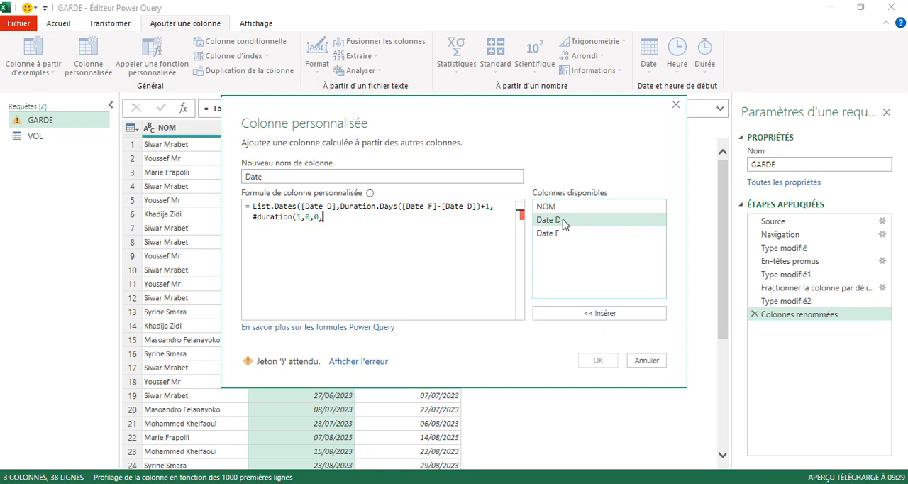
# Complete the List.Dates formula with the step argument #duration(1,0,0,0) and add the Date column to the GARDE query.
pyautogui.write('0)')
pyautogui.write(')')
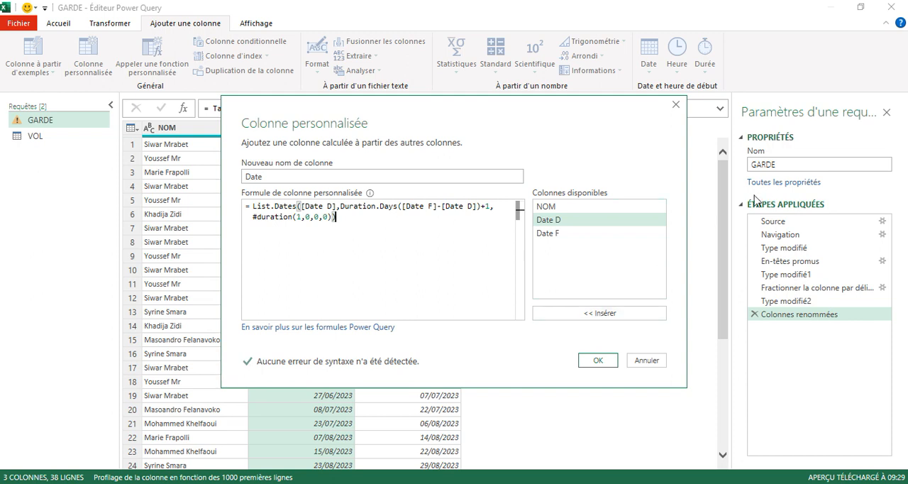
pyautogui.click(597, 361)
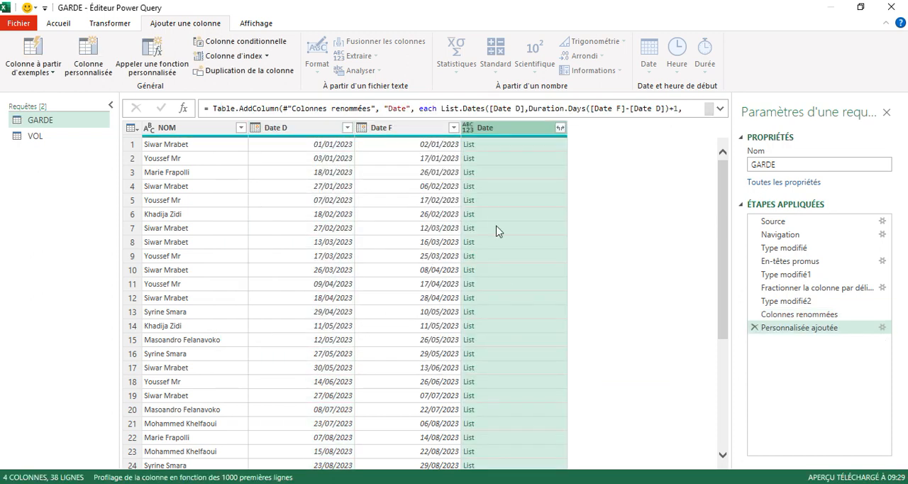
# Preview the date lists in the first two rows and expand the Date column's lists to new rows.
pyautogui.click(496, 149)
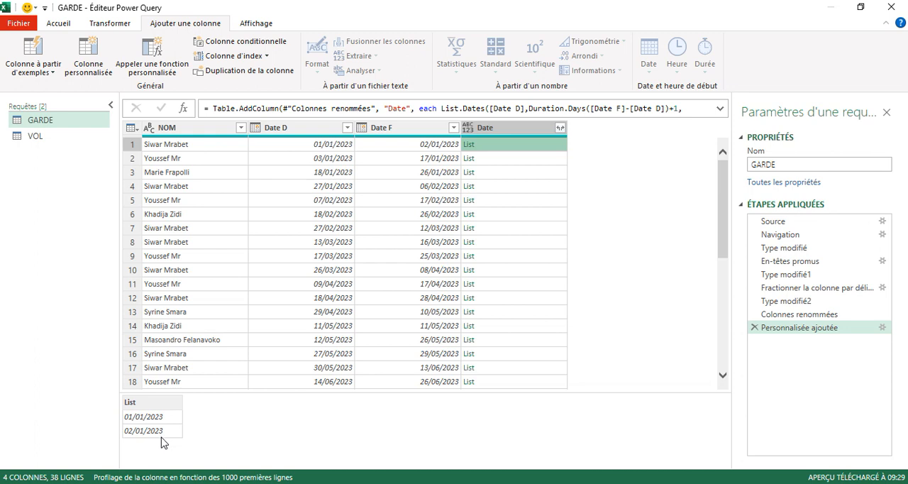
pyautogui.click(486, 160)
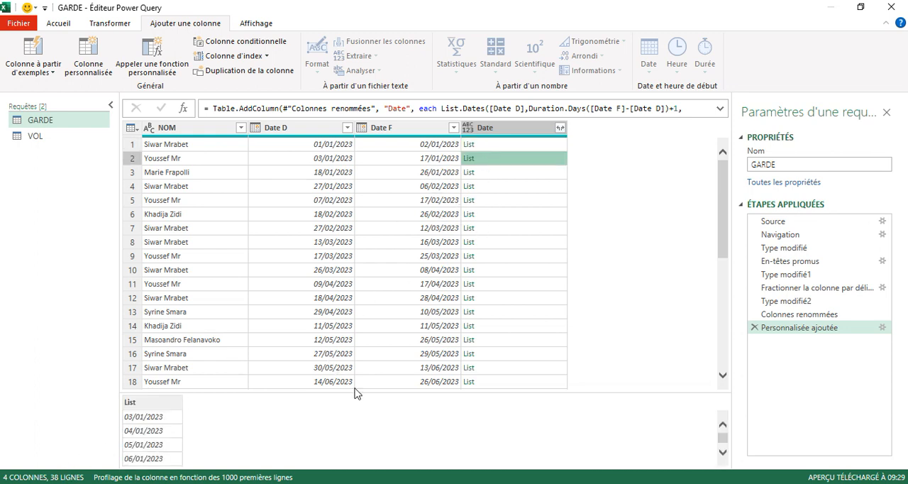
pyautogui.moveTo(358, 391); pyautogui.dragTo(355, 199)
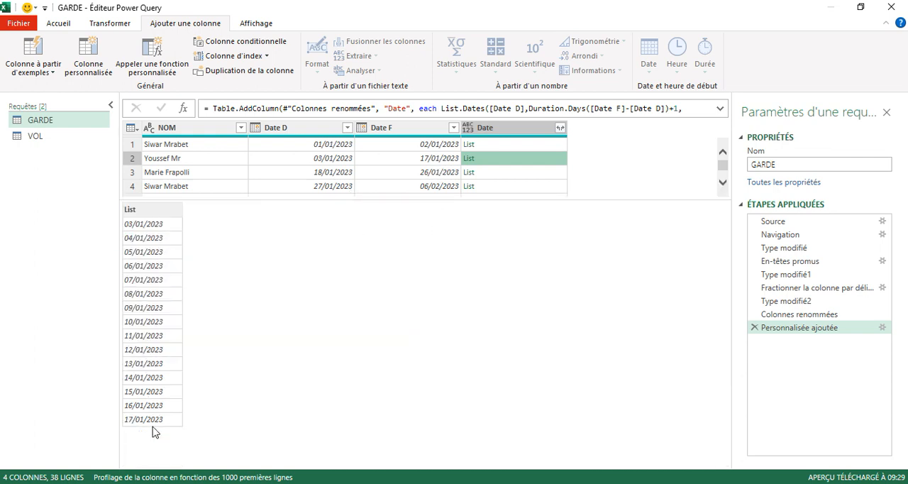
pyautogui.click(559, 129)
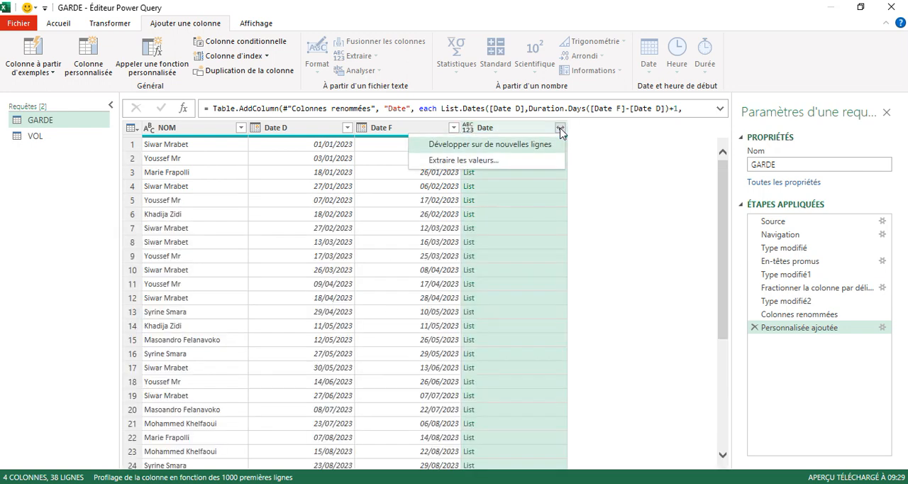
pyautogui.click(520, 146)
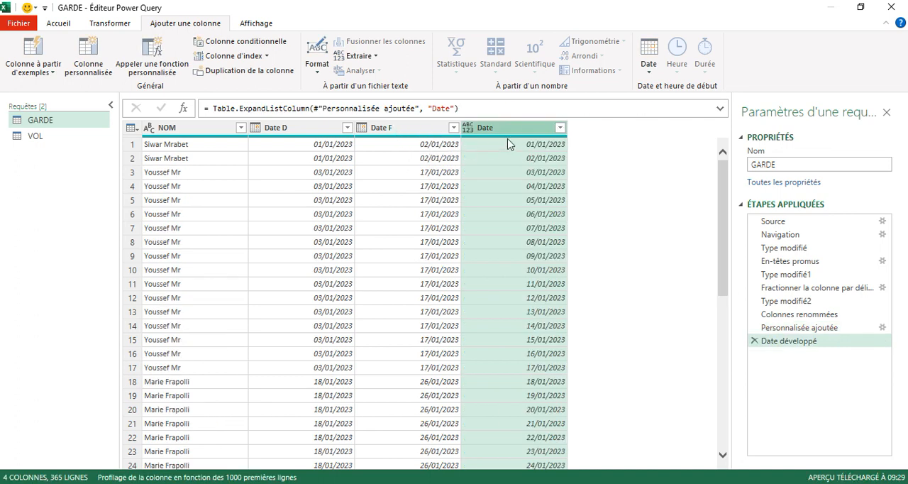
# Remove the Date F and Date D columns from the GARDE query.
pyautogui.click(410, 128)
pyautogui.rightClick(409, 128)
pyautogui.click(418, 92)
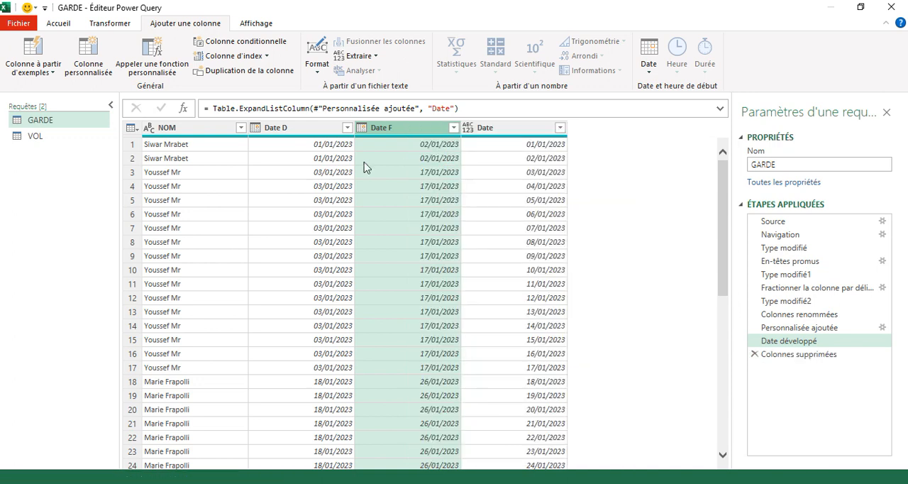
pyautogui.rightClick(305, 134)
pyautogui.click(348, 97)
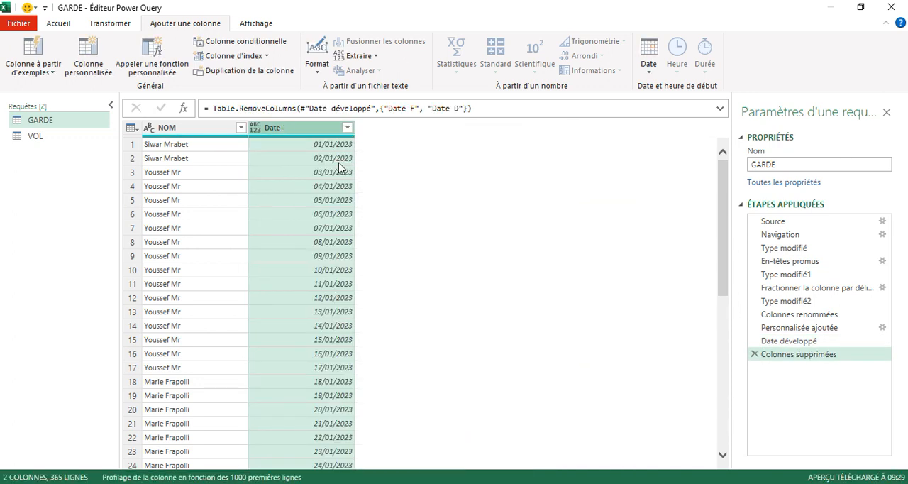
pyautogui.click(183, 130)
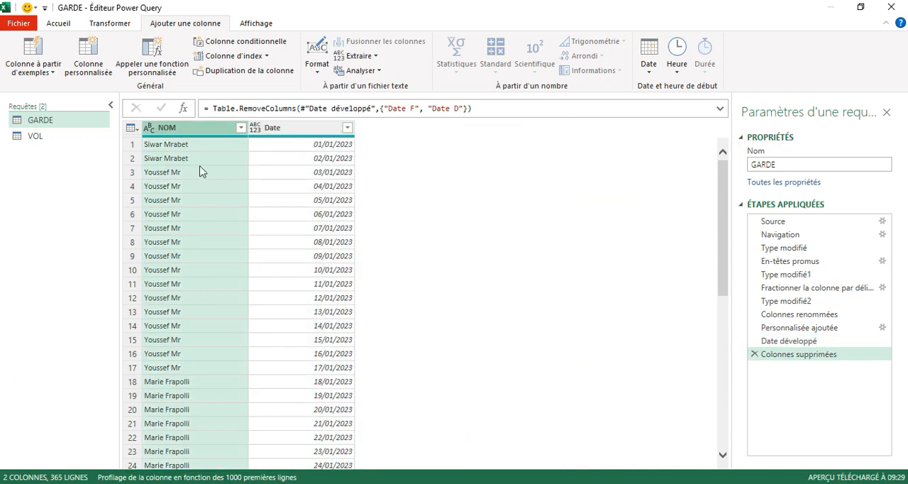
# Merge the VOL query with GARDE, matching on their Date columns with a left outer join.
pyautogui.click(33, 140)
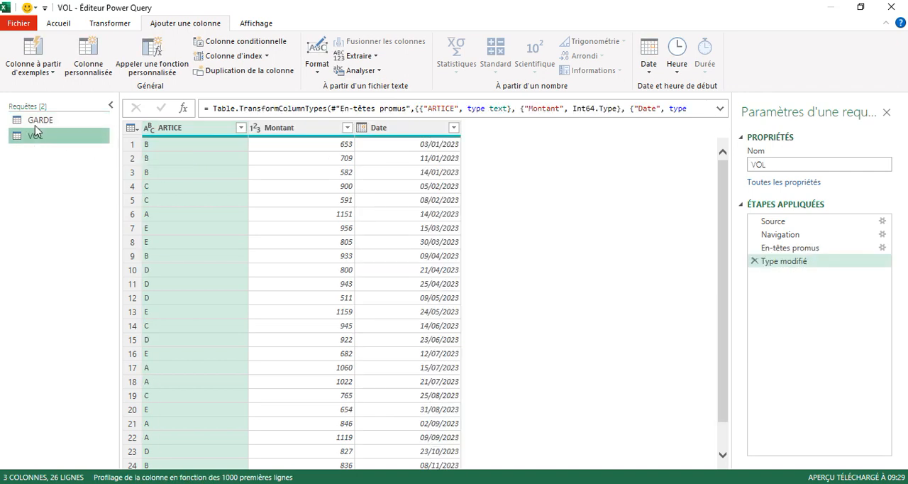
pyautogui.click(58, 22)
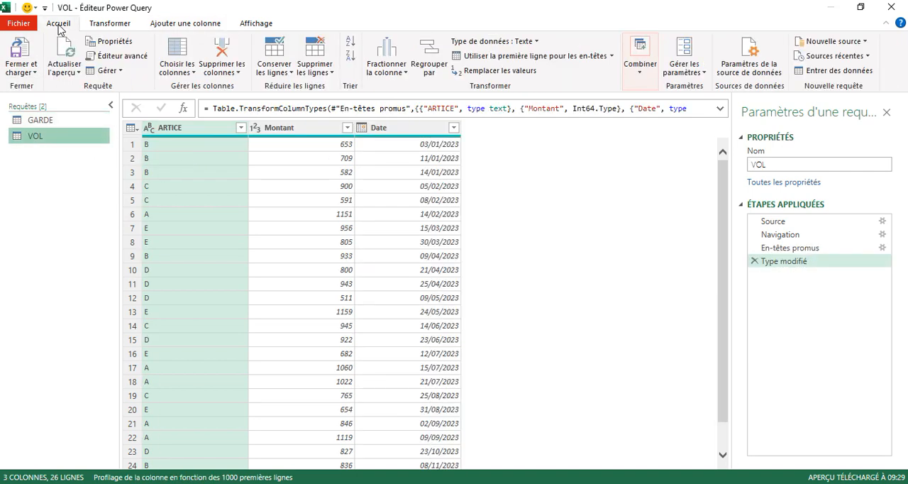
pyautogui.click(638, 73)
pyautogui.click(670, 102)
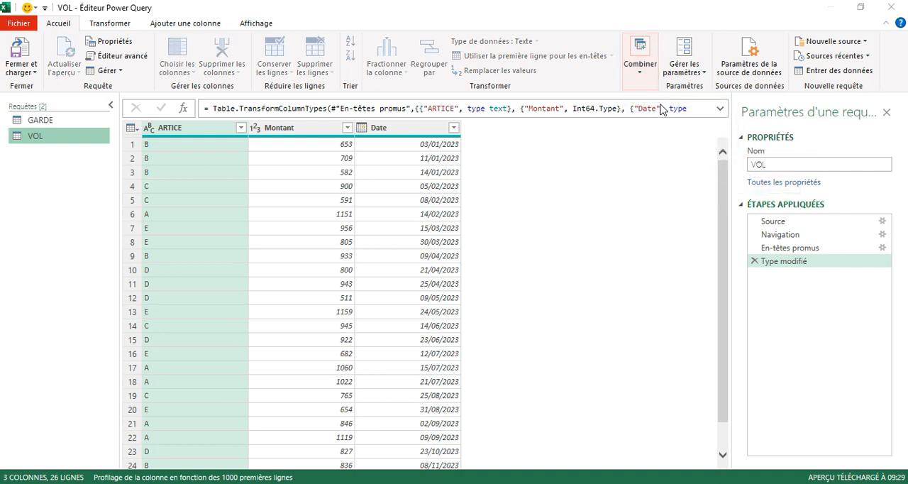
pyautogui.click(347, 128)
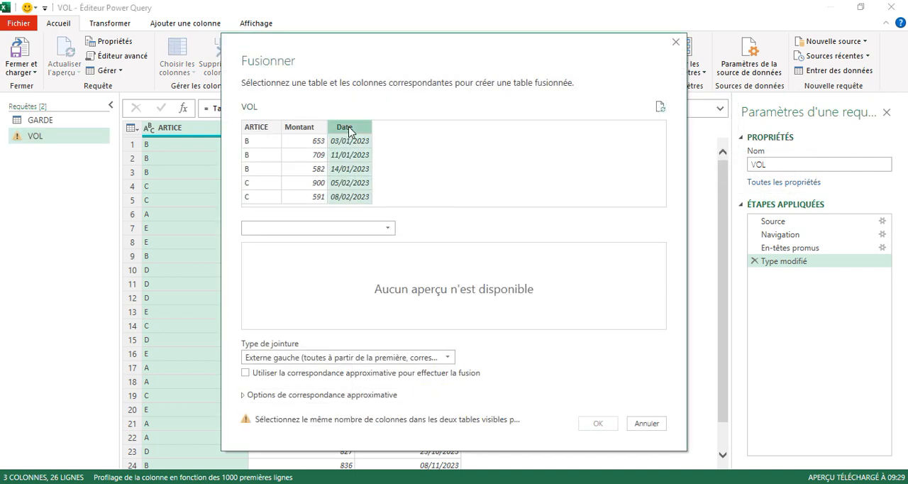
pyautogui.click(389, 228)
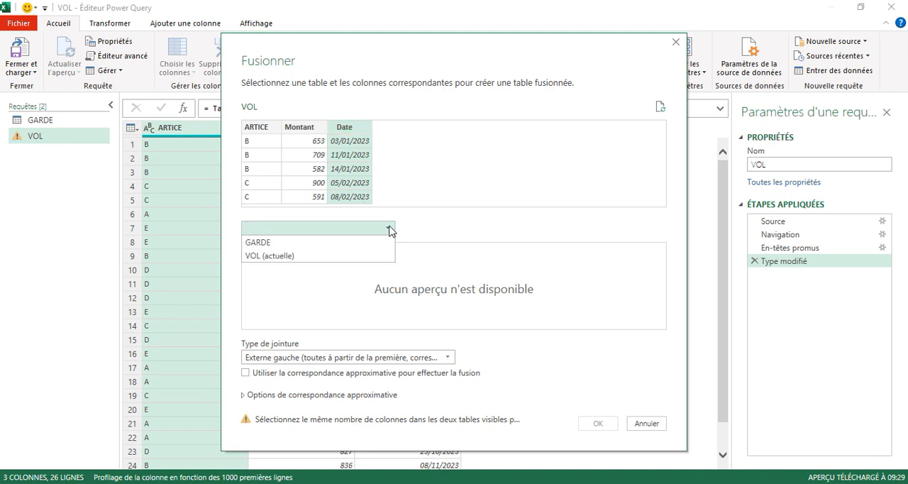
pyautogui.click(268, 243)
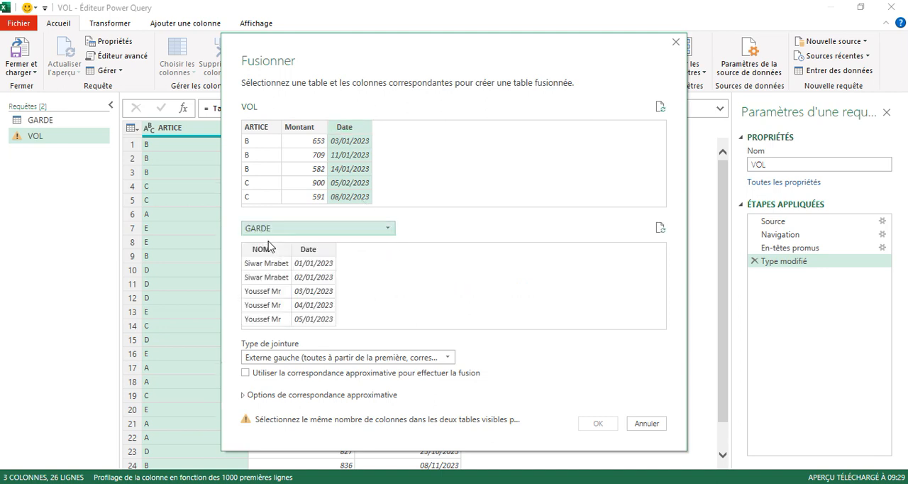
pyautogui.click(306, 250)
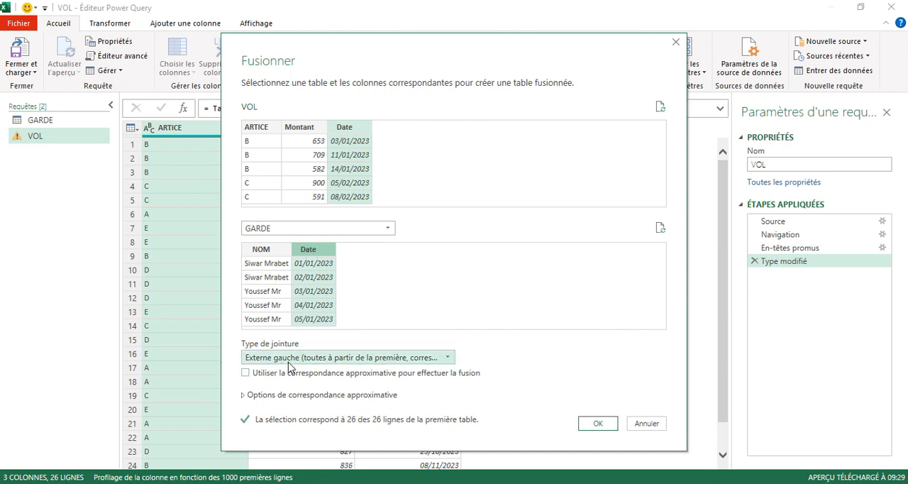
pyautogui.click(597, 423)
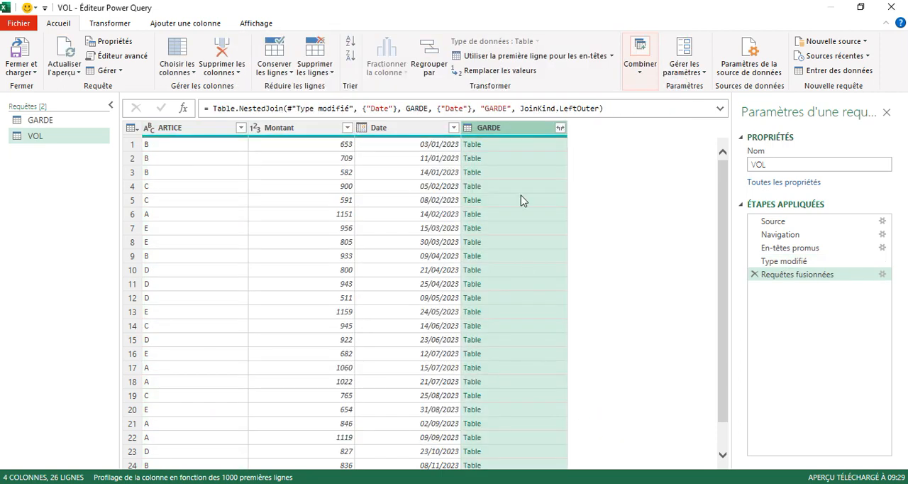
# Expand the merged GARDE column in VOL to include only NOM, keeping the original column name as prefix.
pyautogui.click(561, 127)
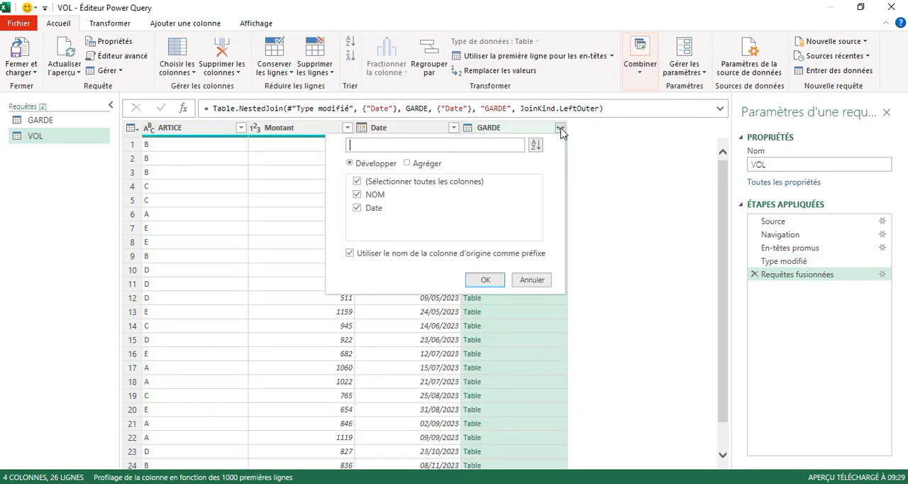
pyautogui.click(356, 208)
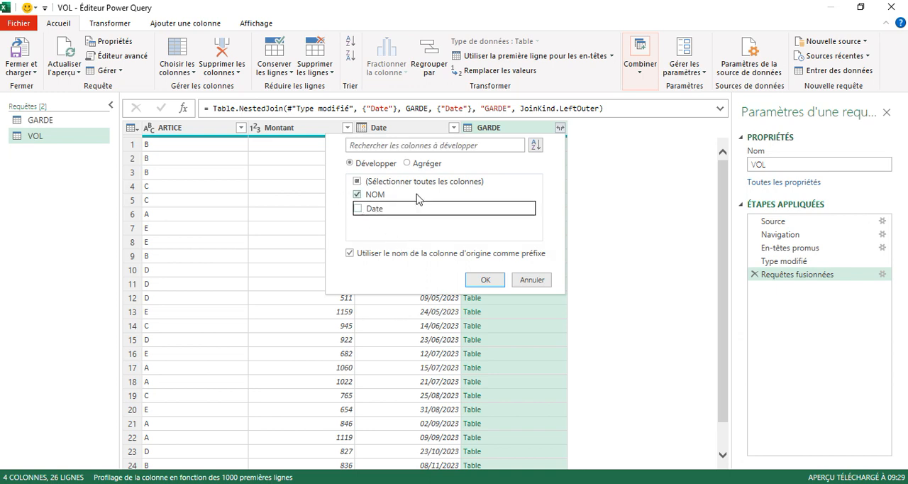
pyautogui.click(487, 282)
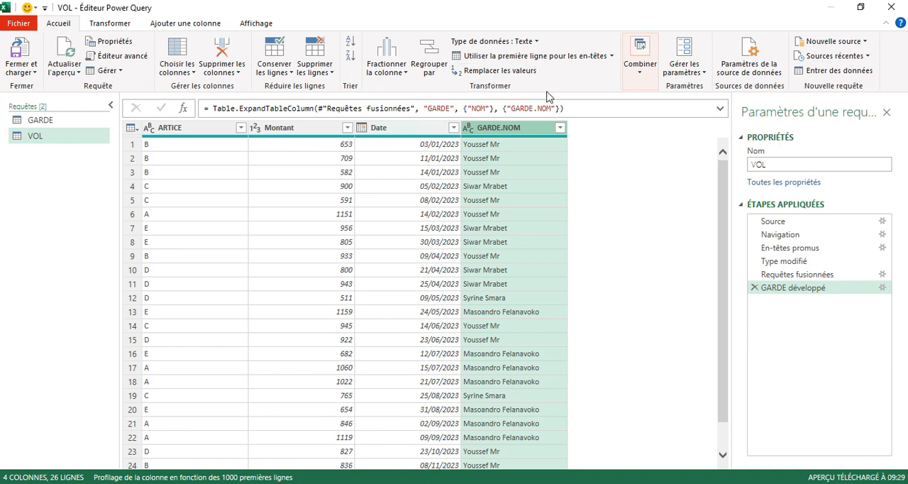
# Close the query editor and load the GARDE and VOL queries into the workbook as connections only.
pyautogui.click(21, 69)
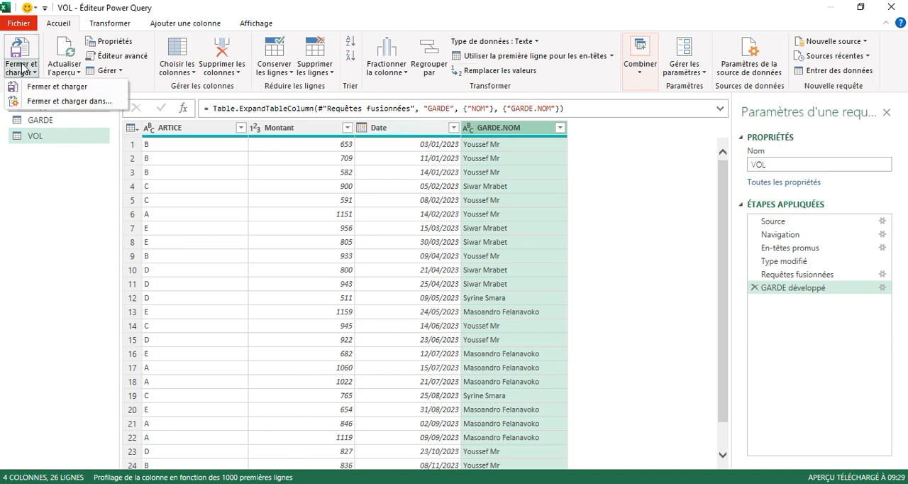
pyautogui.click(53, 99)
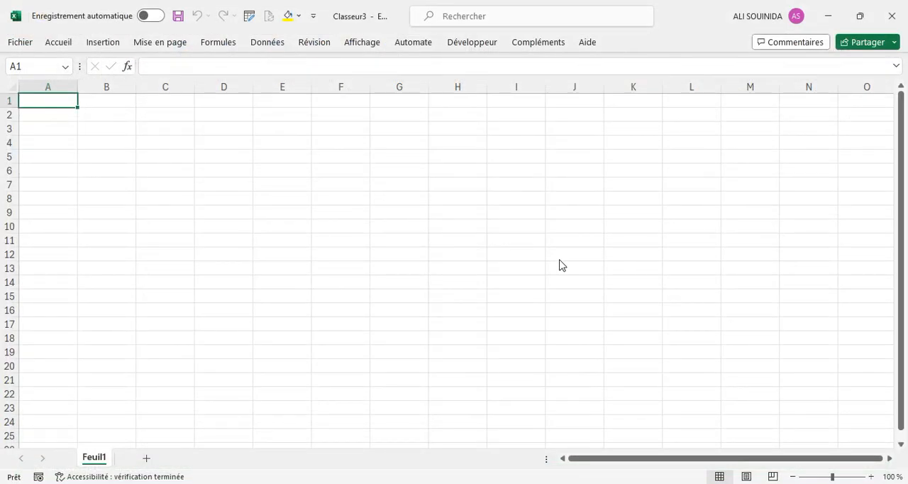
pyautogui.click(565, 235)
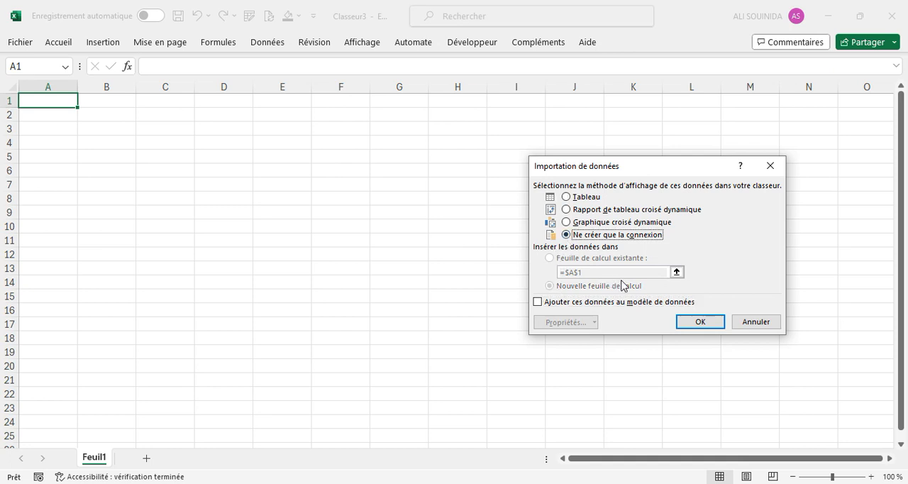
pyautogui.click(696, 325)
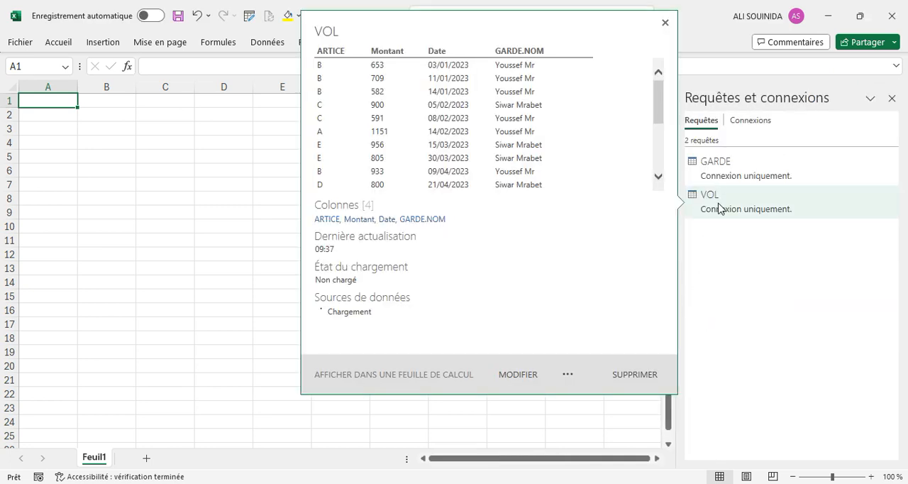
# Load the VOL query as a table into the existing worksheet at cell A1.
pyautogui.click(719, 205)
pyautogui.rightClick(719, 208)
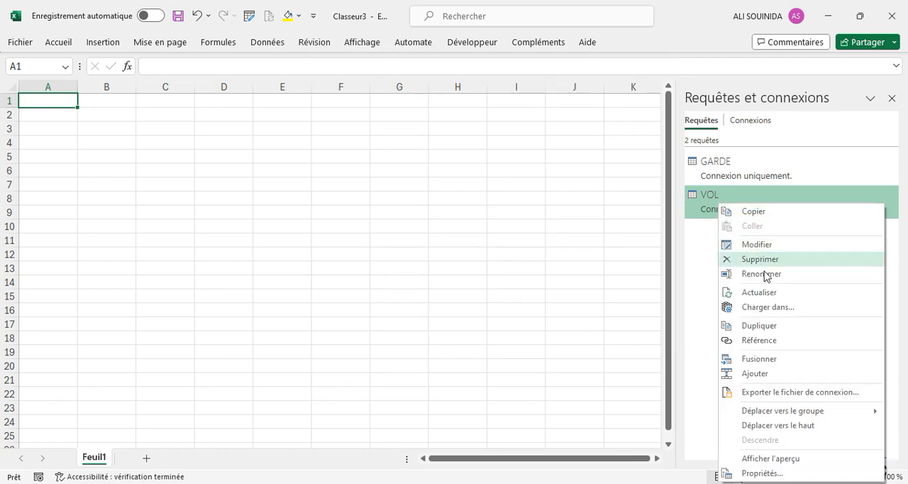
pyautogui.click(765, 307)
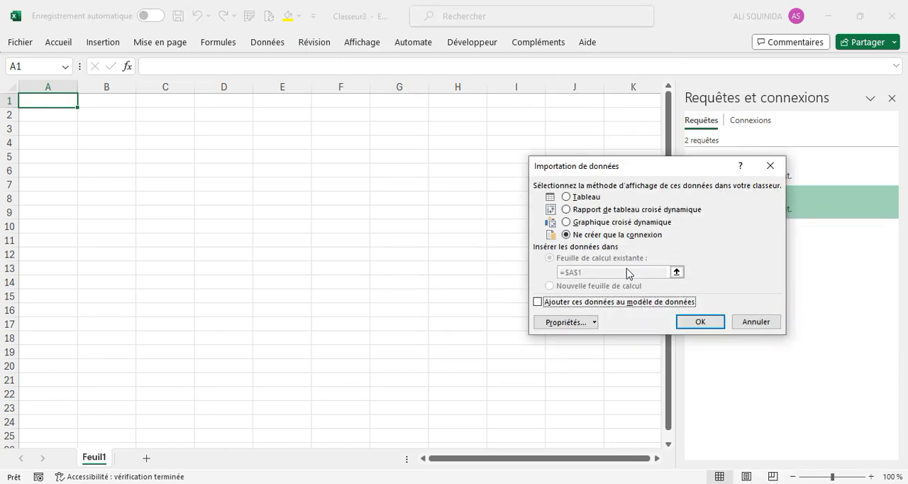
pyautogui.click(571, 197)
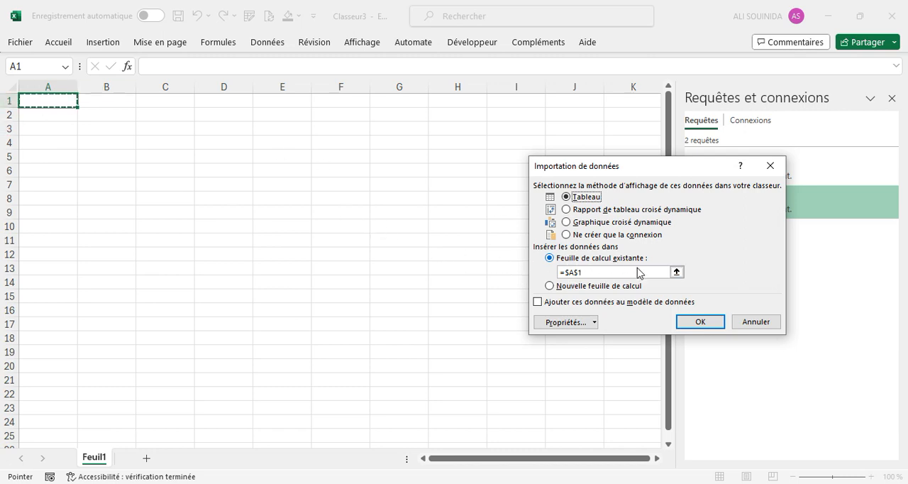
pyautogui.click(705, 324)
pyautogui.click(483, 256)
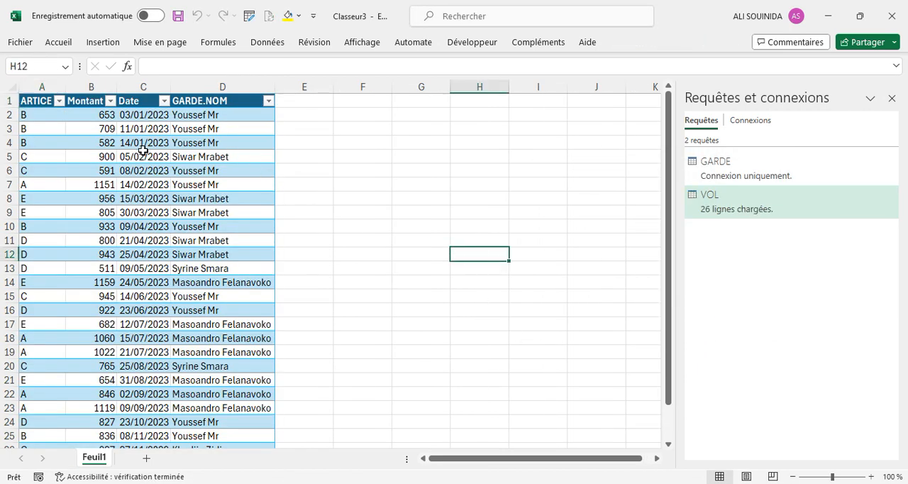
# Examine the ARTICE, Montant, Date and GARDE.NOM columns of the loaded VOL table.
pyautogui.click(43, 86)
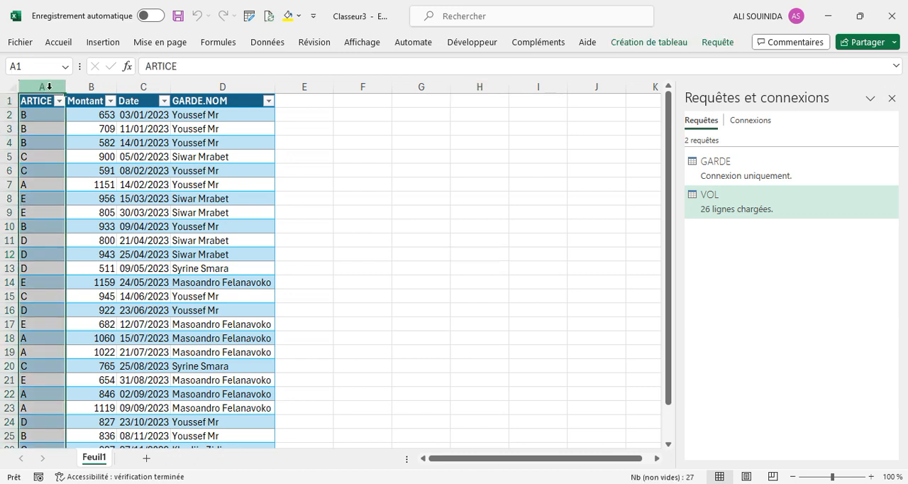
pyautogui.click(85, 86)
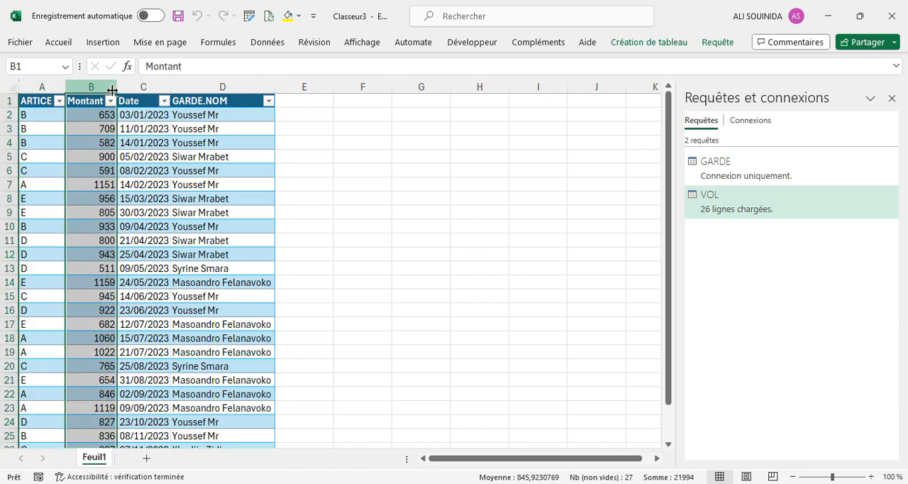
pyautogui.click(132, 87)
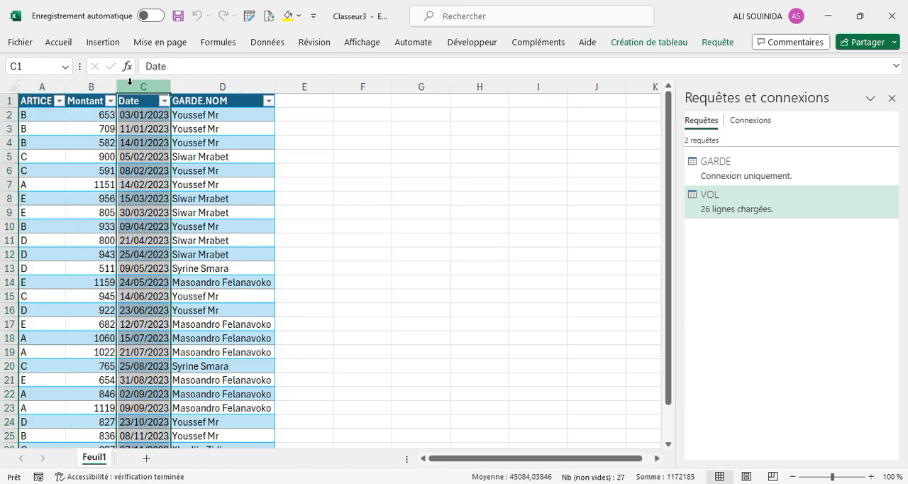
pyautogui.click(219, 88)
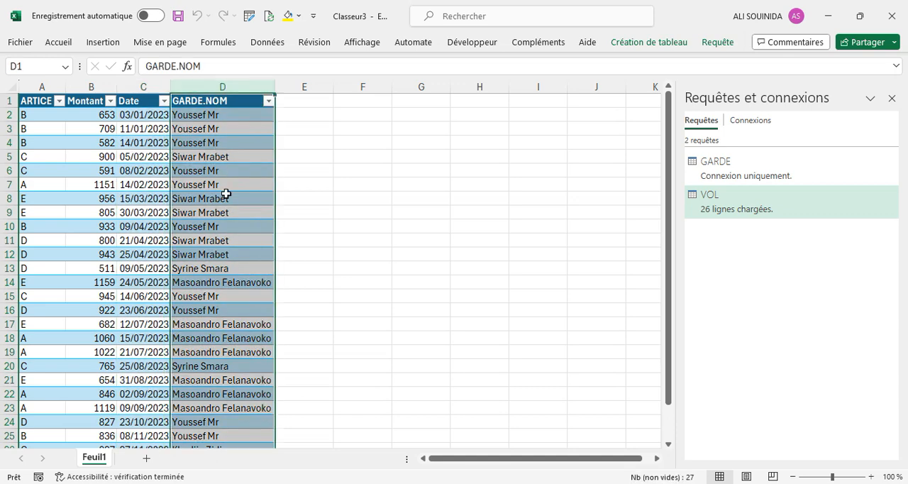
pyautogui.scroll(-5, 226, 193)
pyautogui.scroll(3, 225, 194)
pyautogui.scroll(2, 226, 194)
pyautogui.click(407, 193)
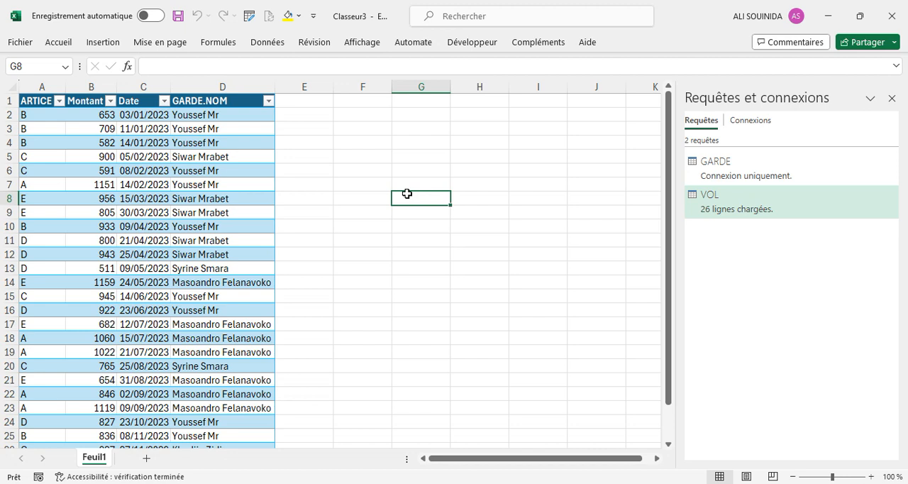